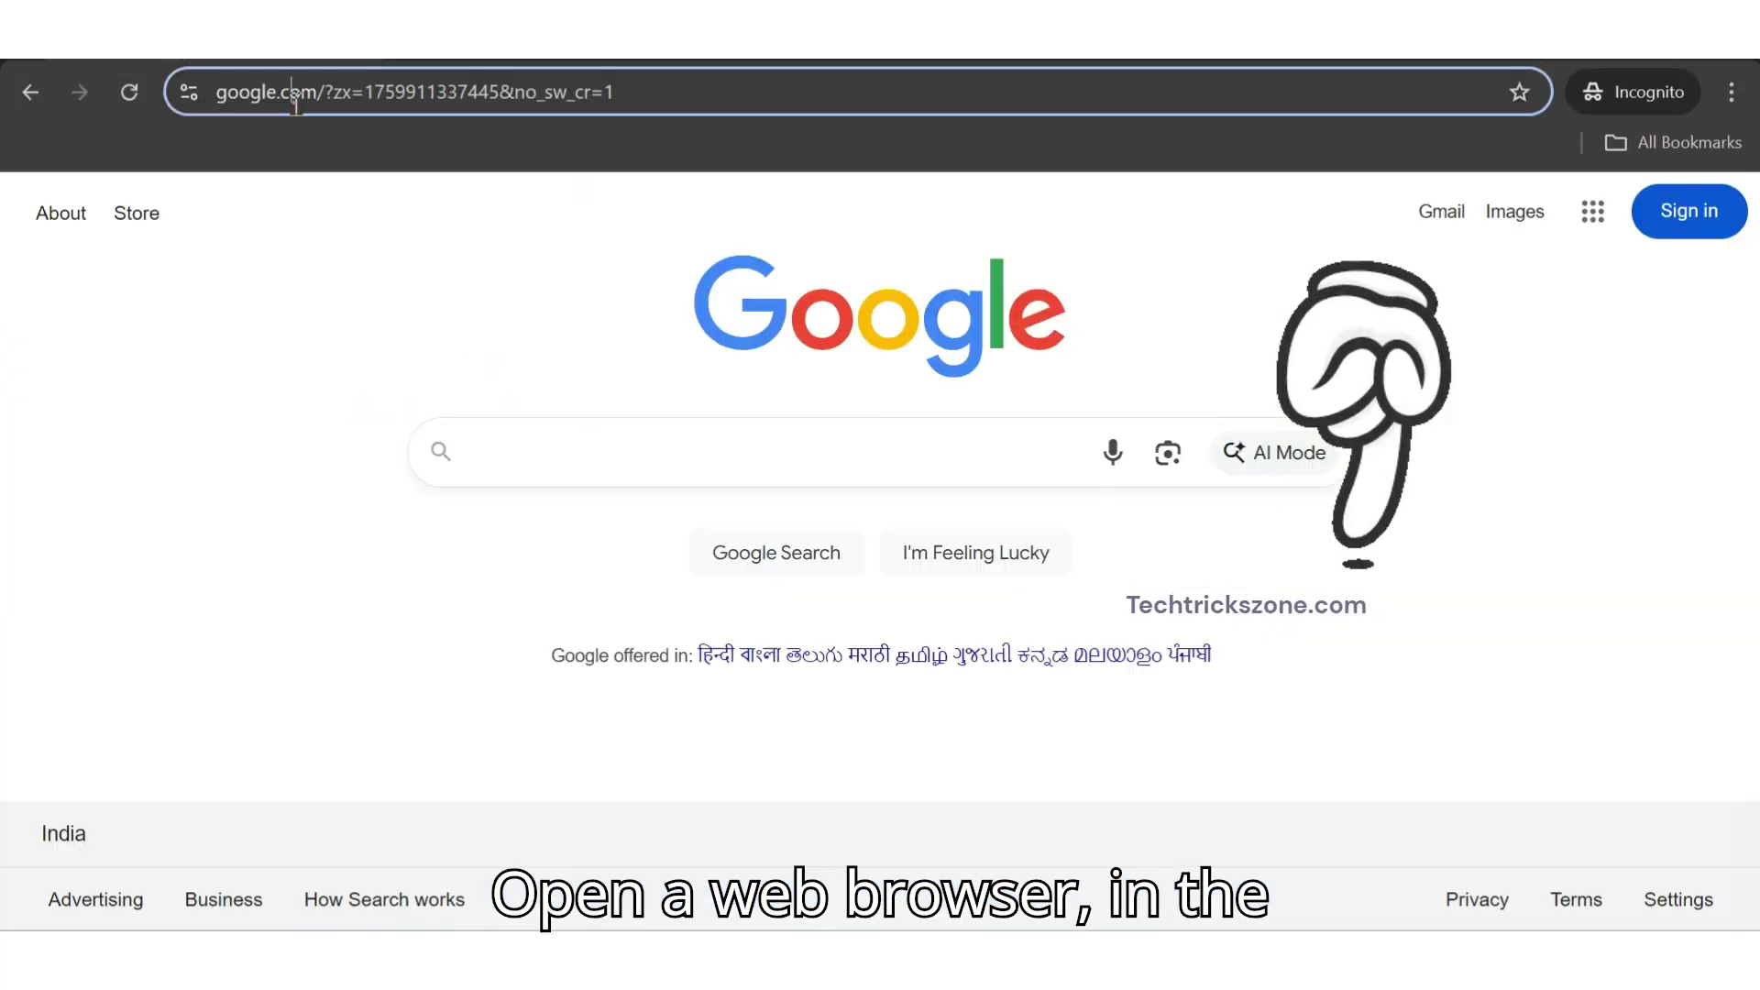
Load the router's web interface at 192.168.0.1 in Chrome
{"action": "left_click", "coordinate": [294, 104]}
{"action": "type", "text": "192.16"}
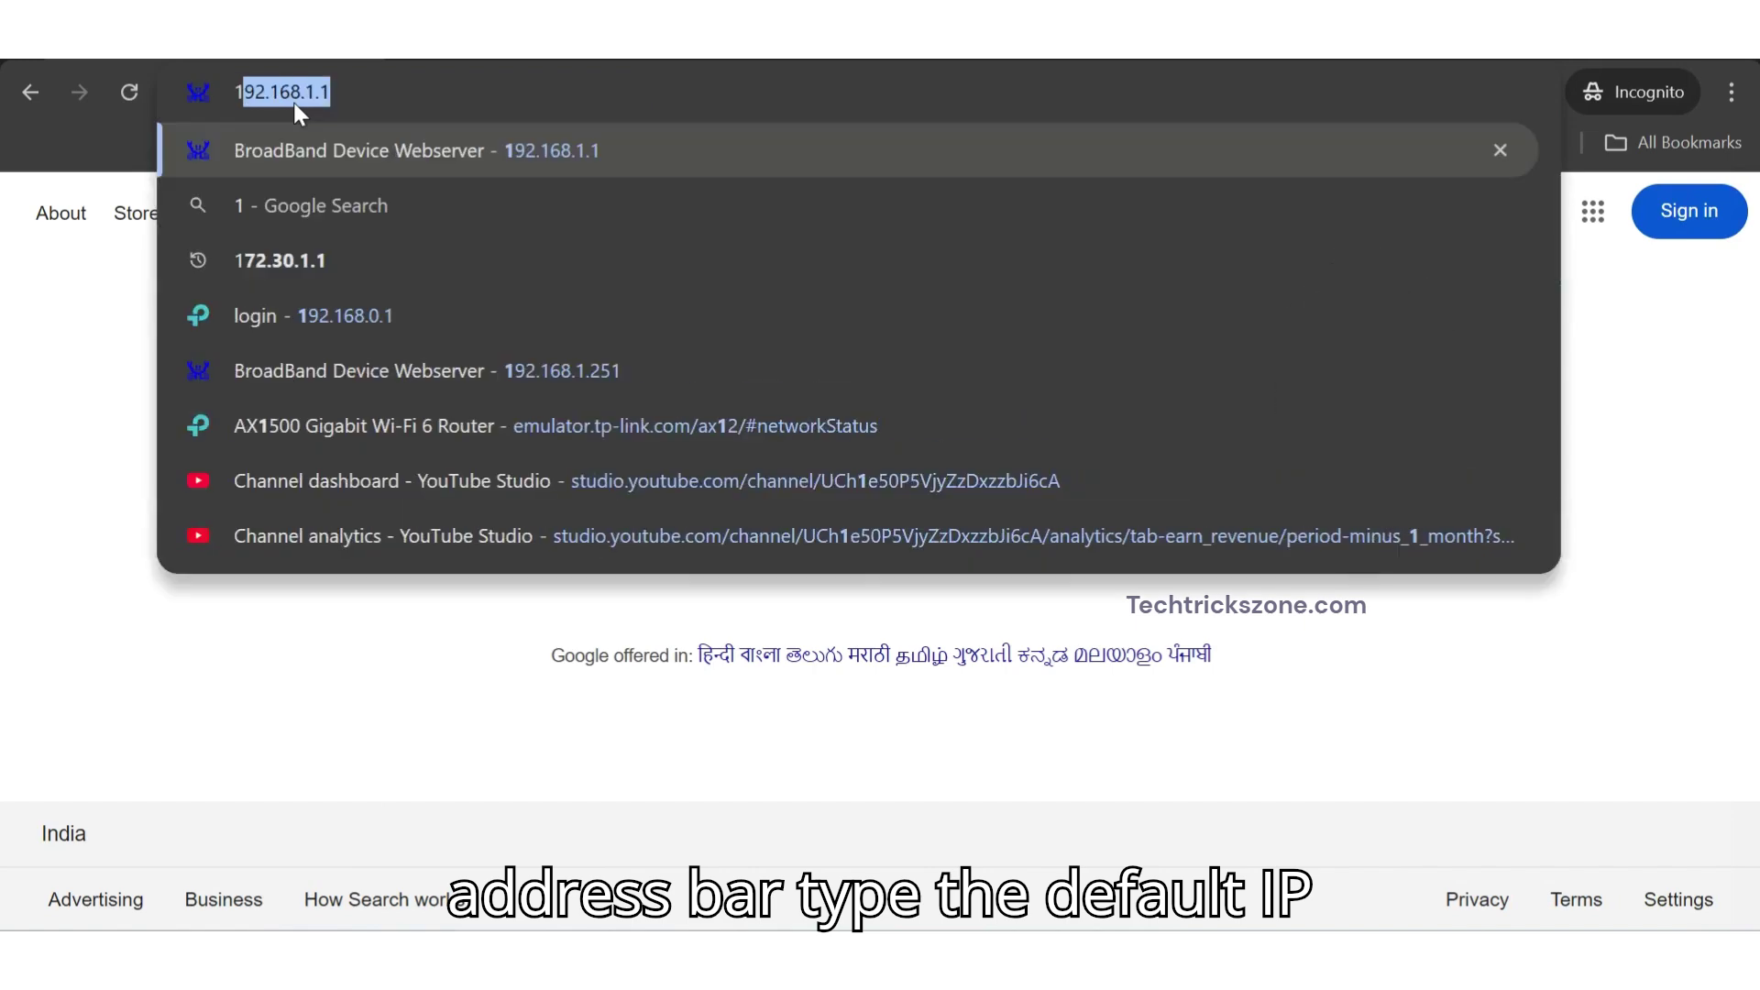
{"action": "type", "text": "8.0.1"}
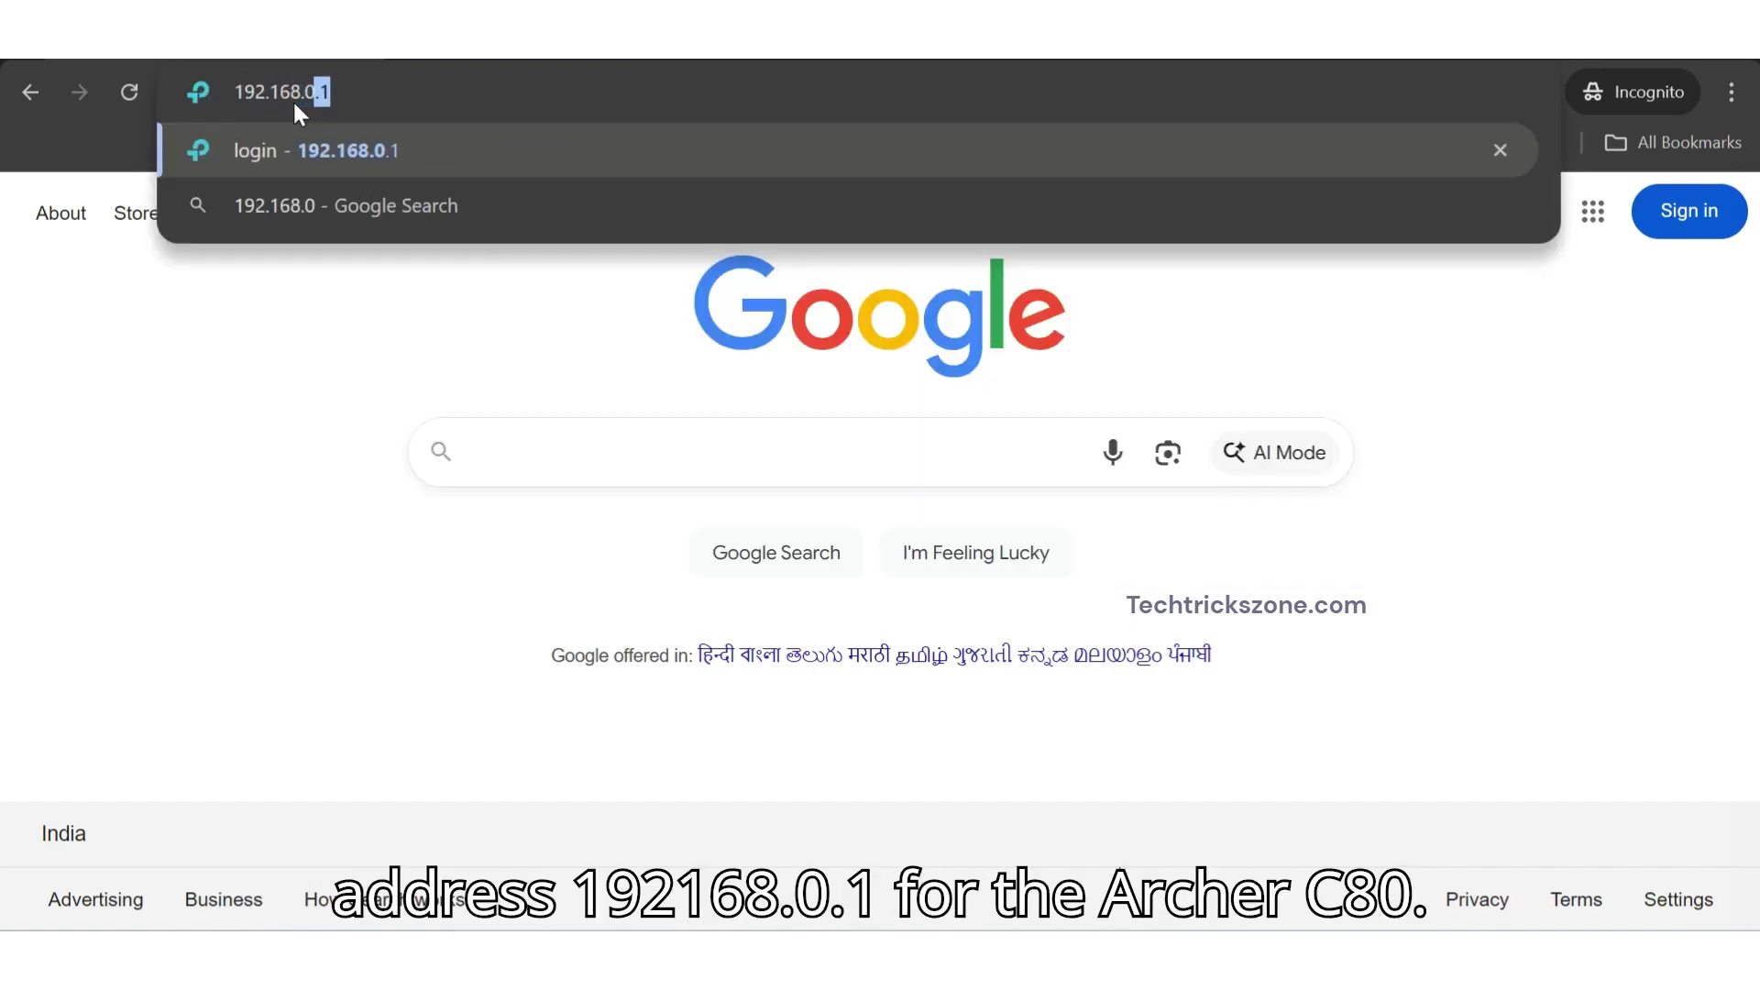
{"action": "key", "text": "Return"}
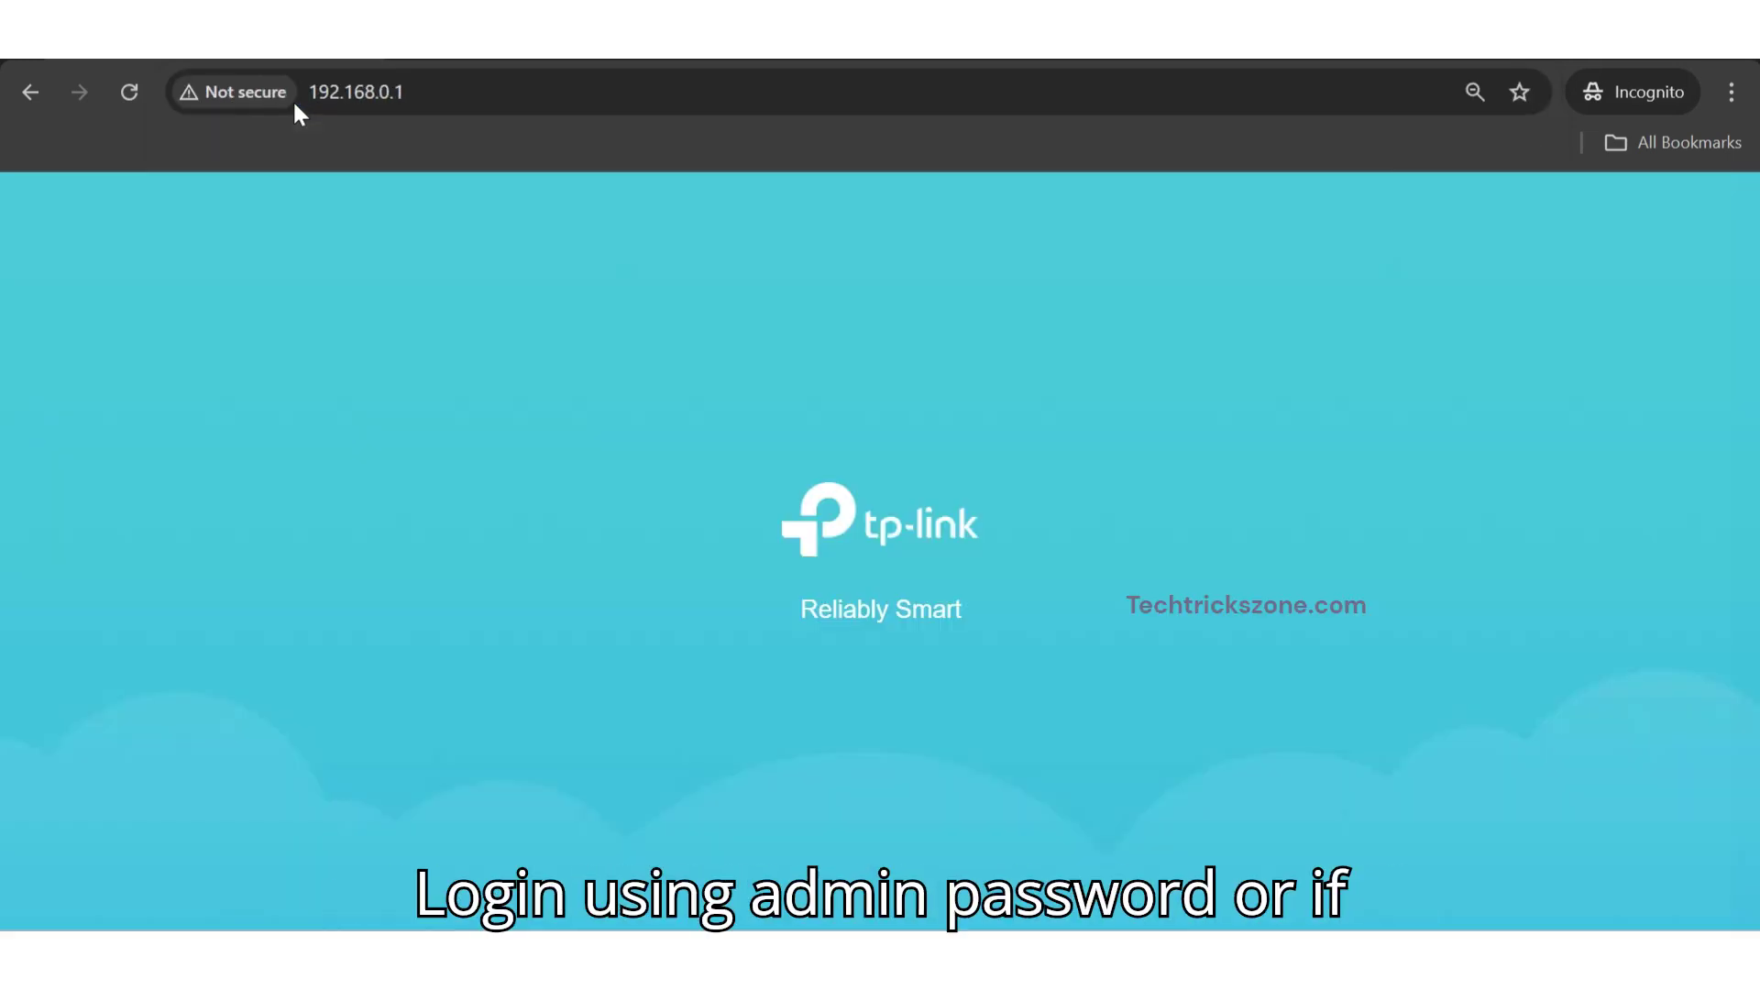
Log in to the Archer C80 with the local admin password
{"action": "left_click", "coordinate": [779, 474]}
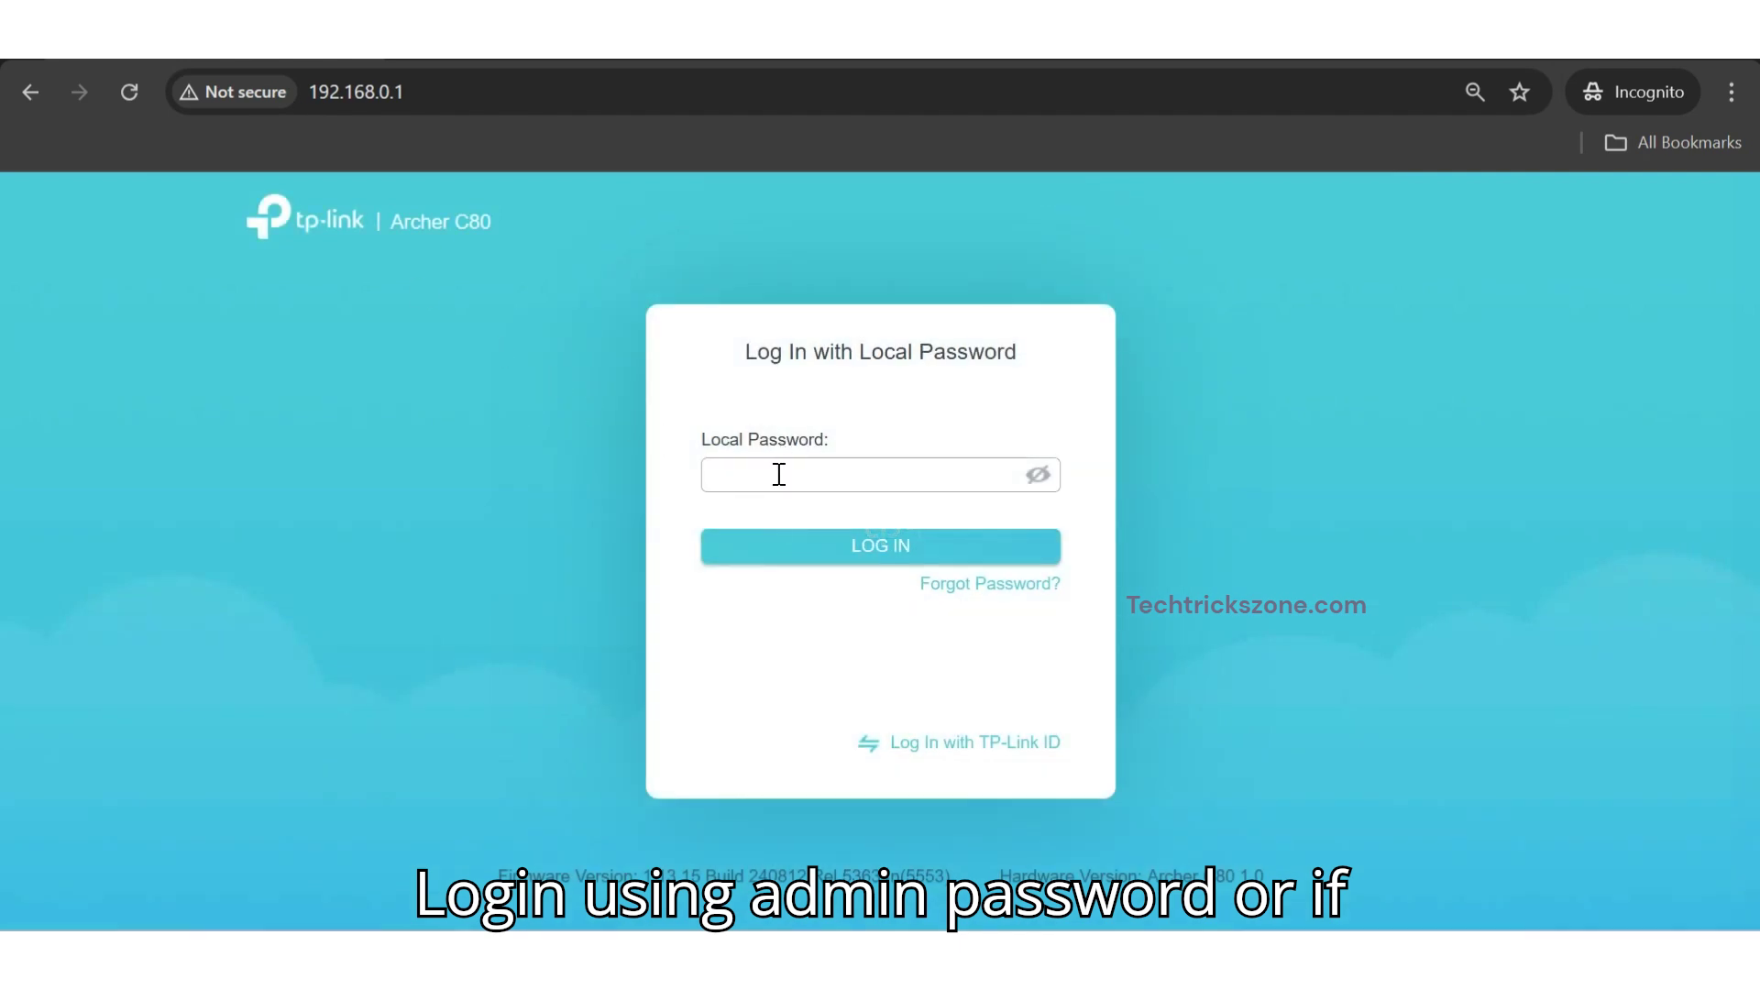
{"action": "type", "text": "a"}
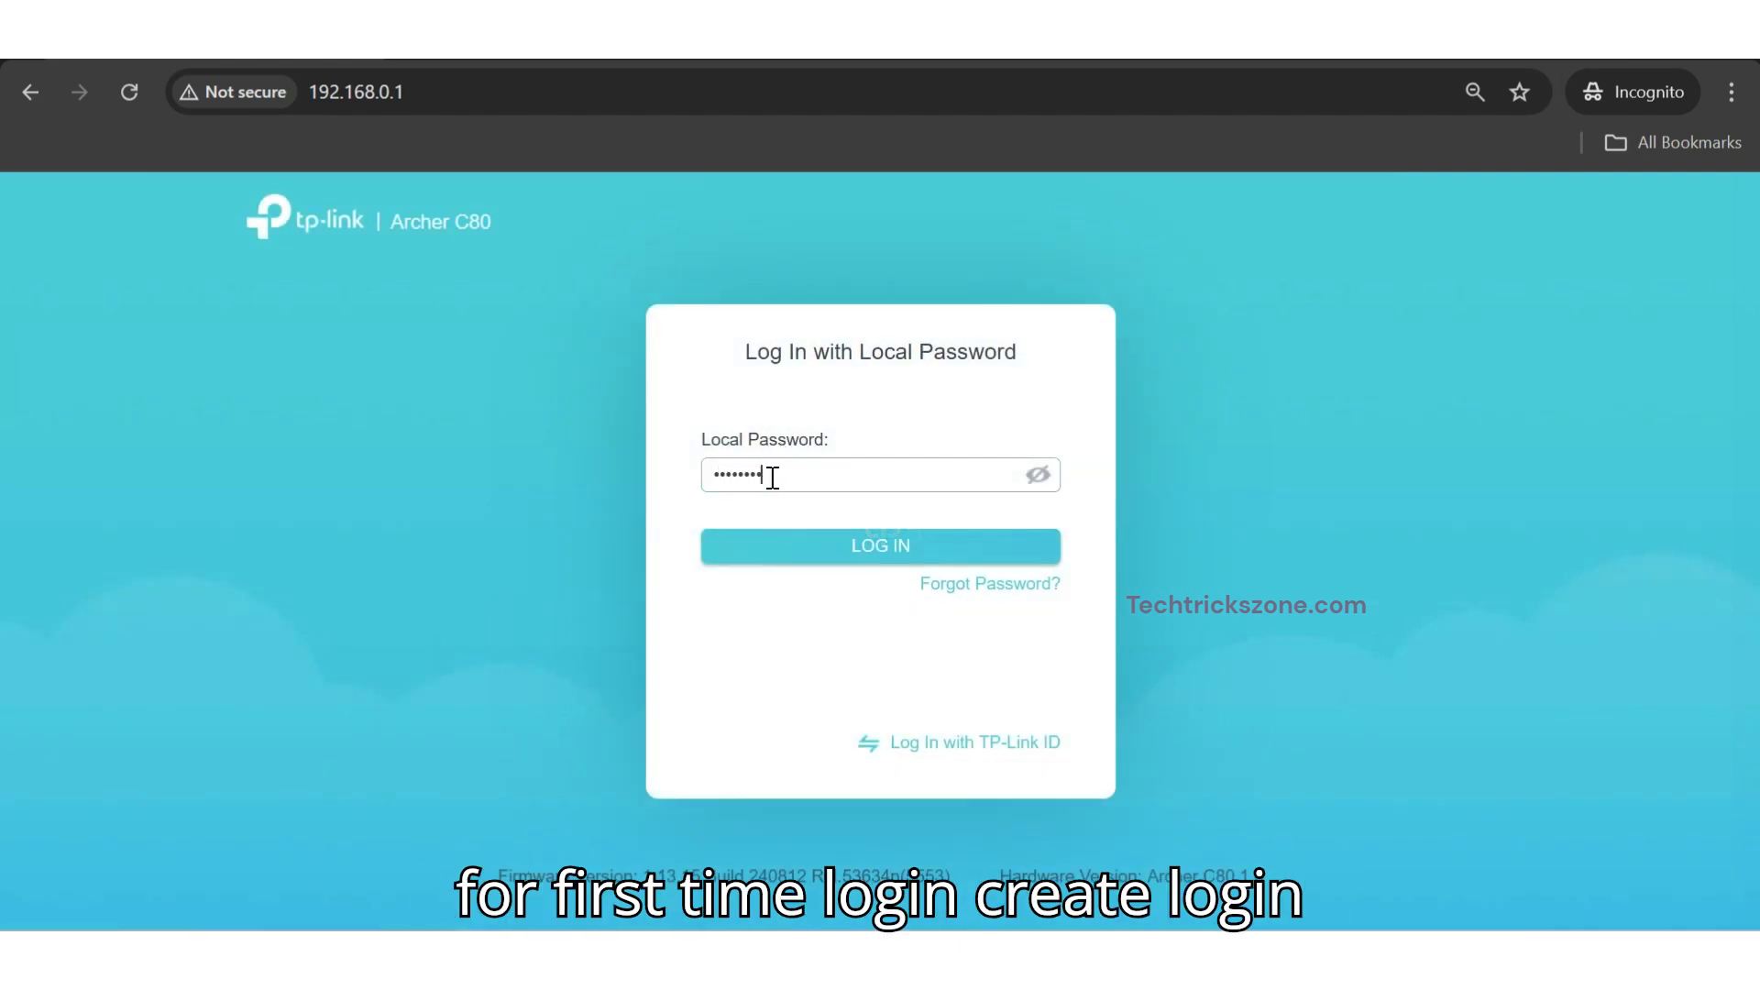
{"action": "key", "text": "Return"}
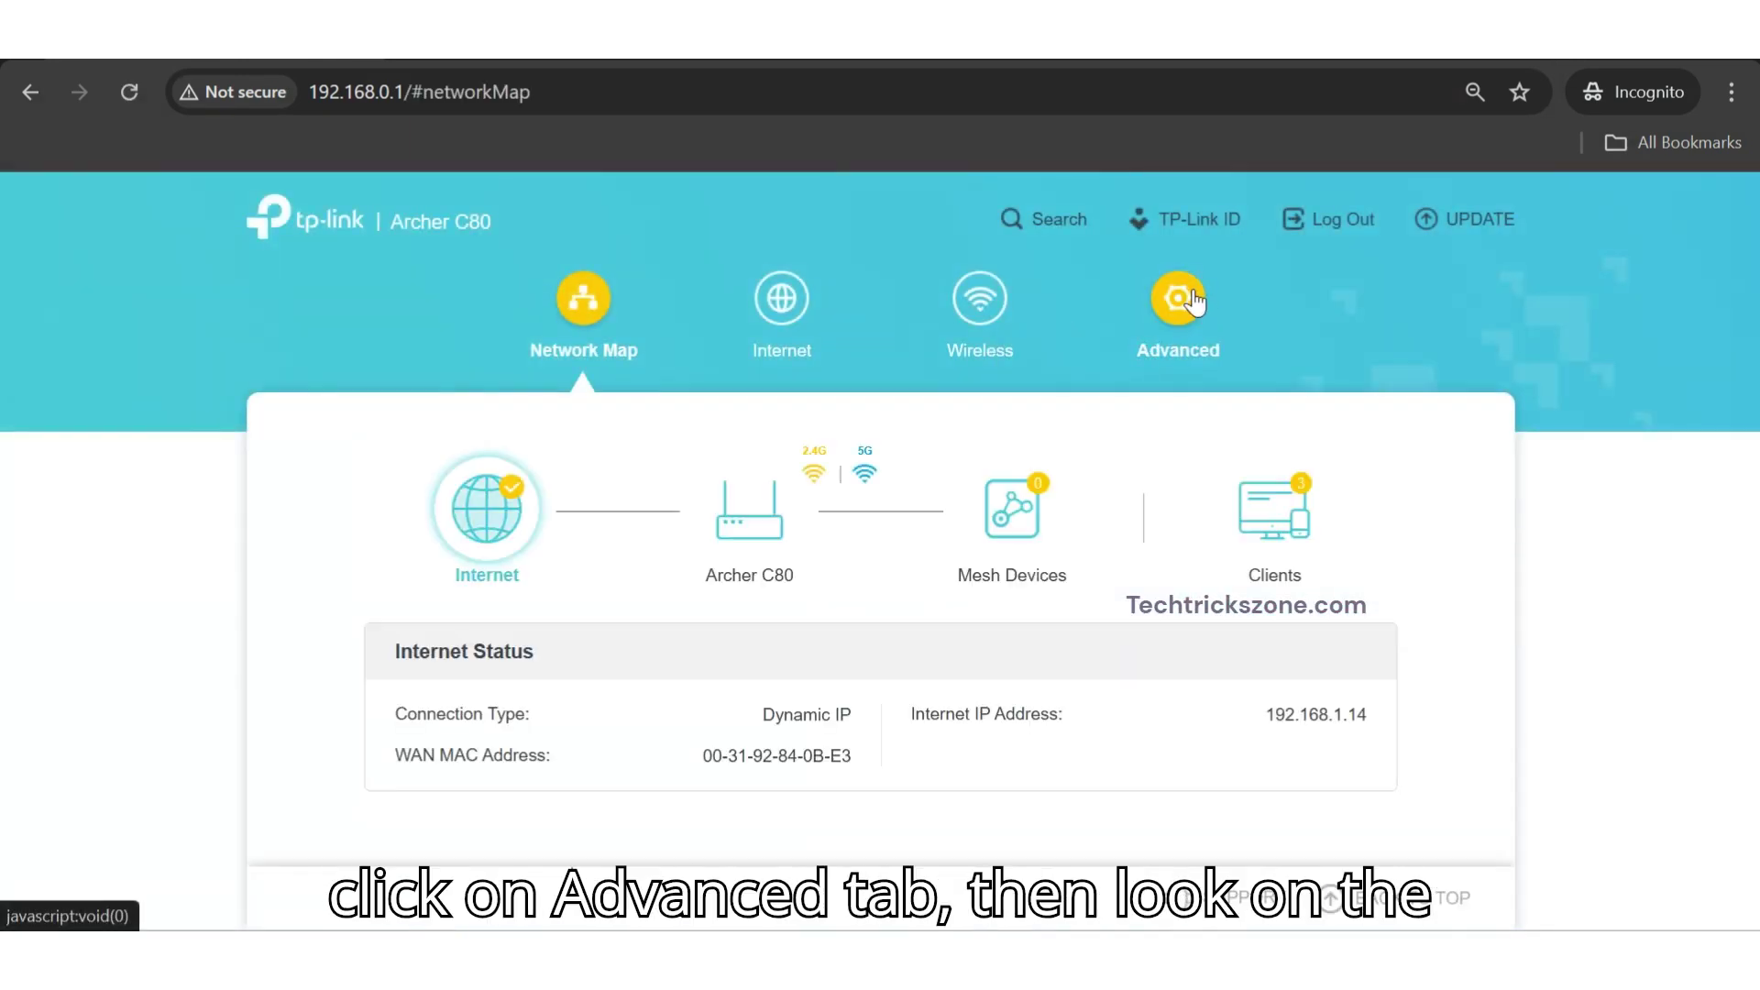
Change the LAN IP address under Advanced > Network > LAN to 192.168.0.254 and confirm the save
{"action": "left_click", "coordinate": [1182, 300]}
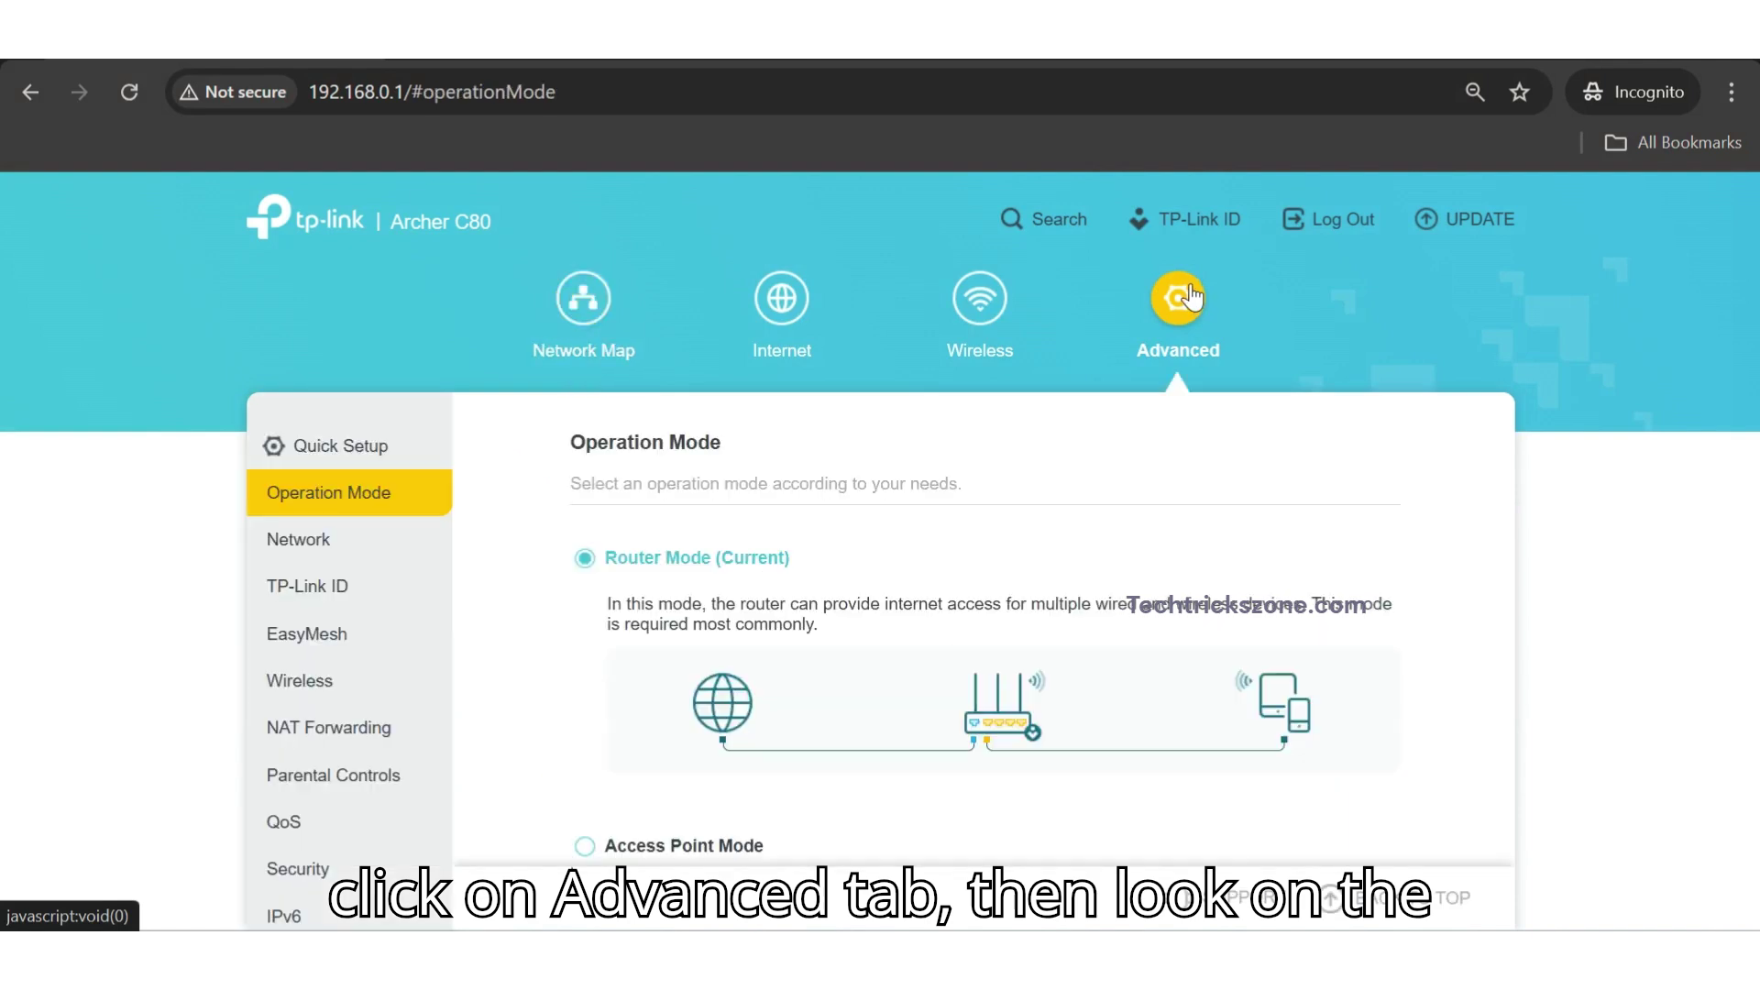
{"action": "left_click", "coordinate": [319, 544]}
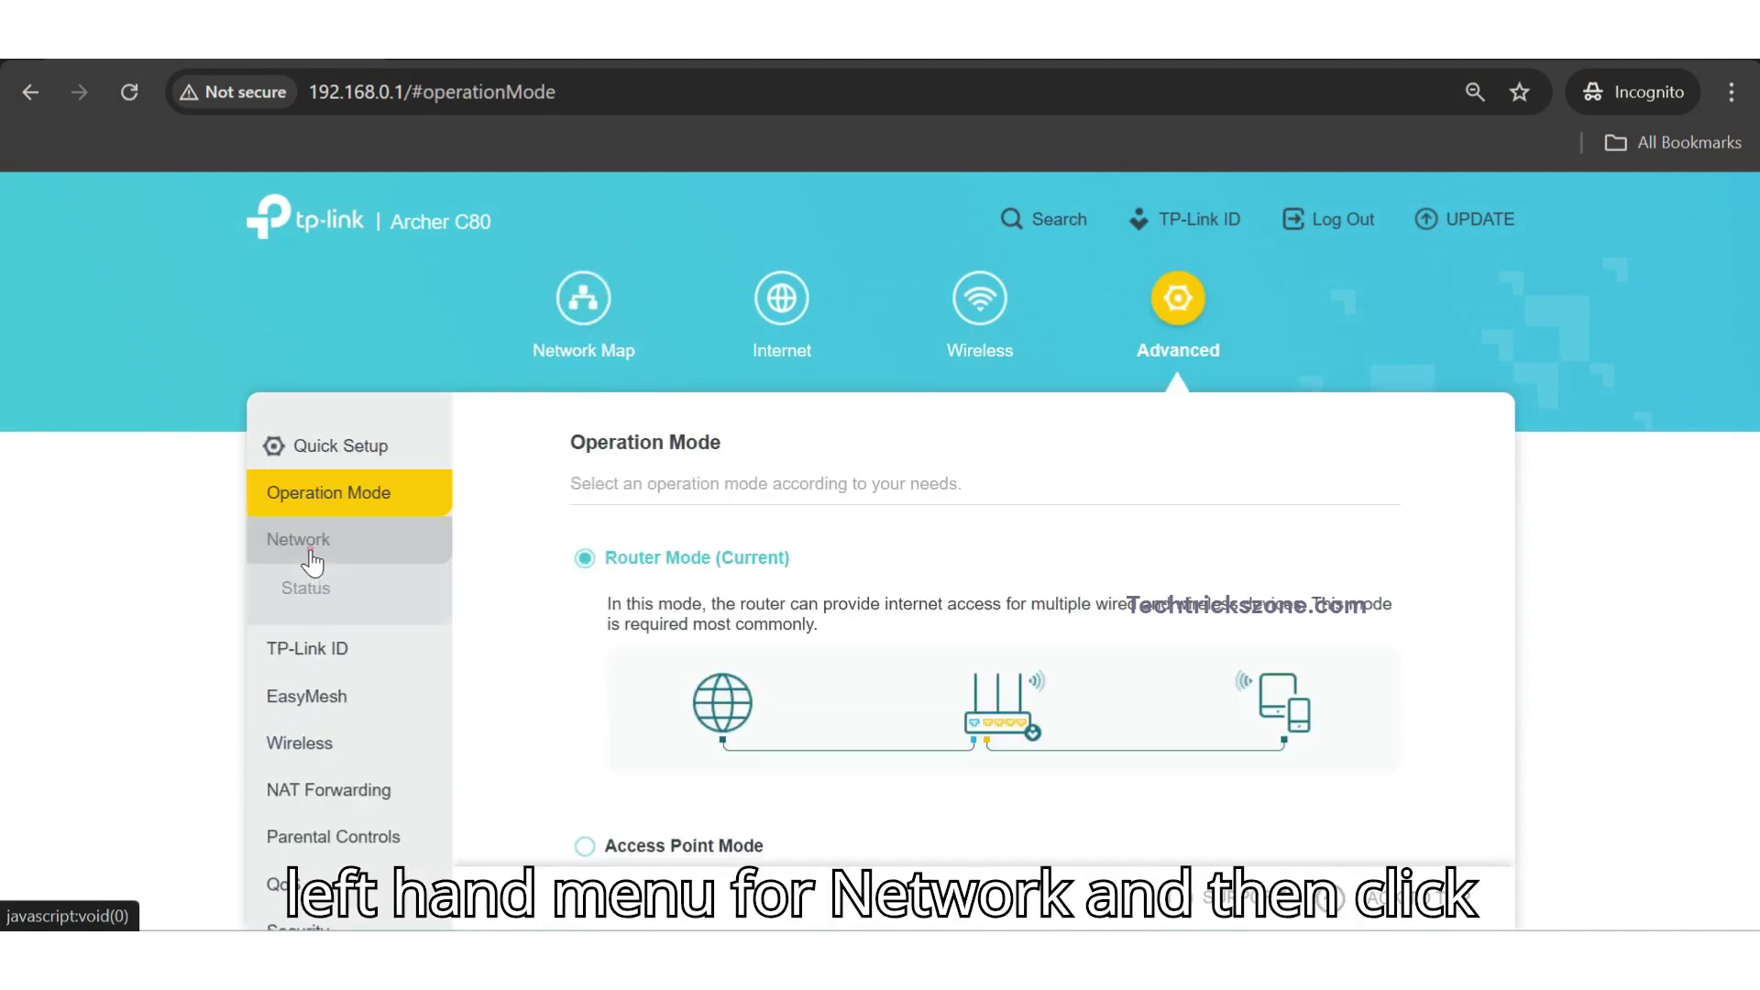
{"action": "left_click", "coordinate": [299, 692]}
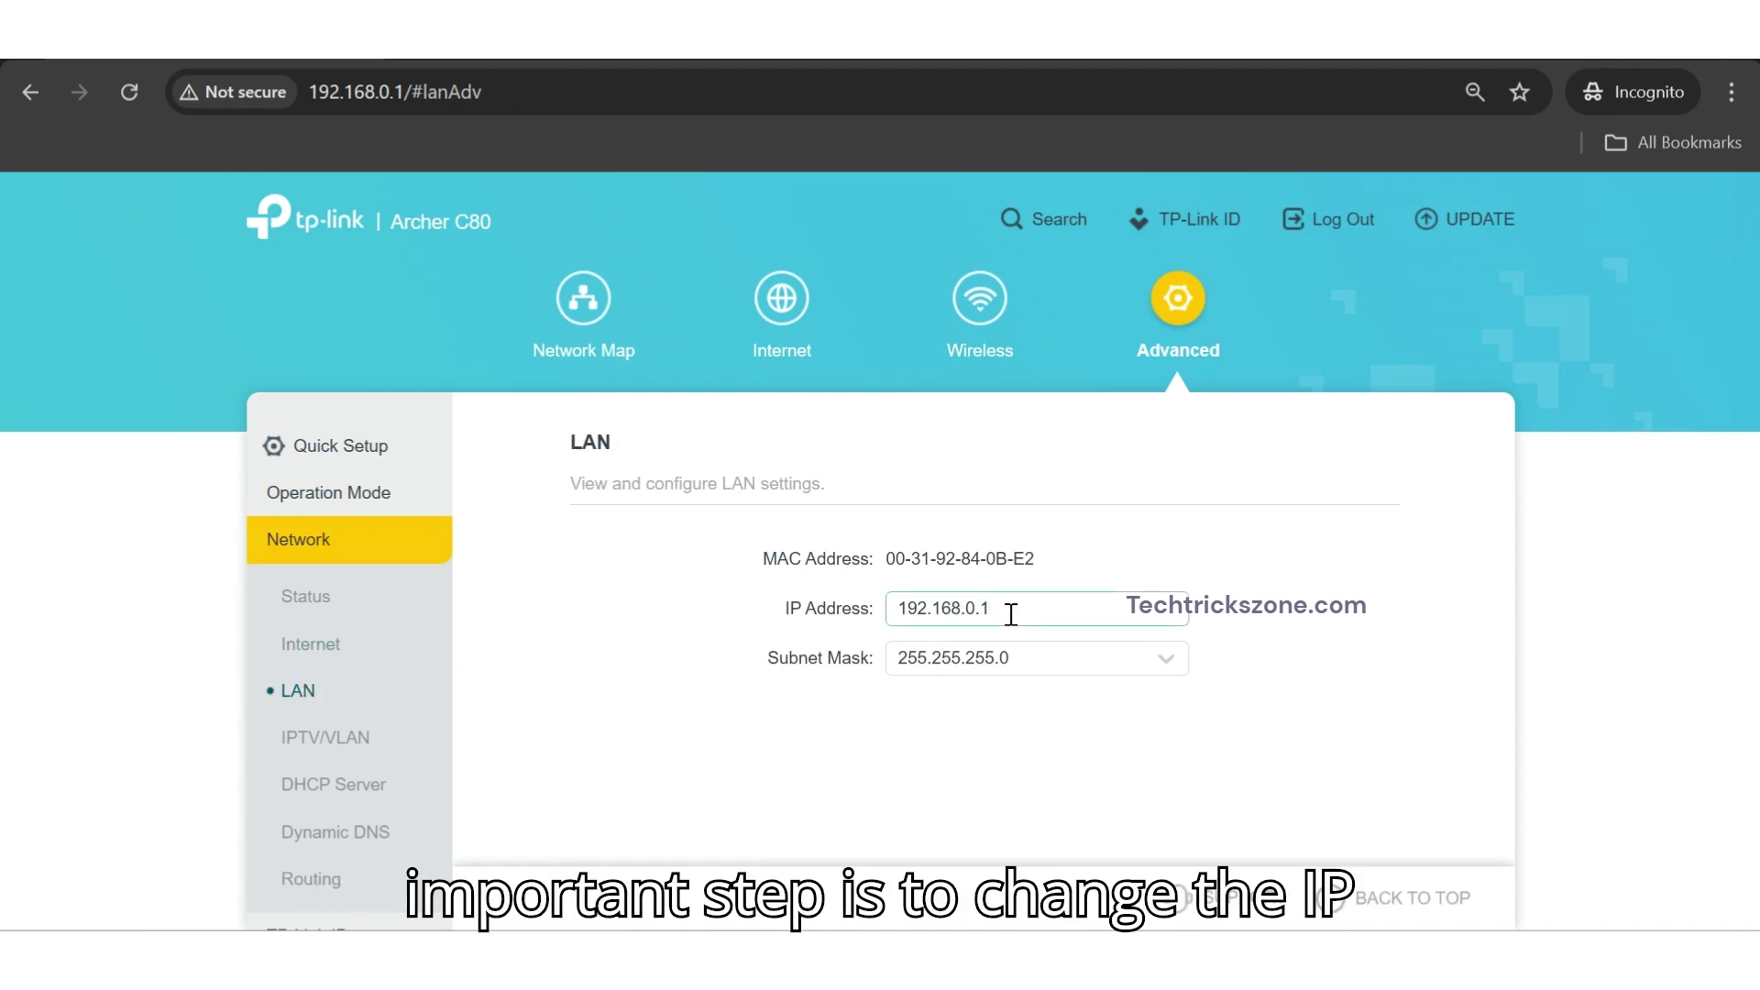
{"action": "key", "text": "BackSpace"}
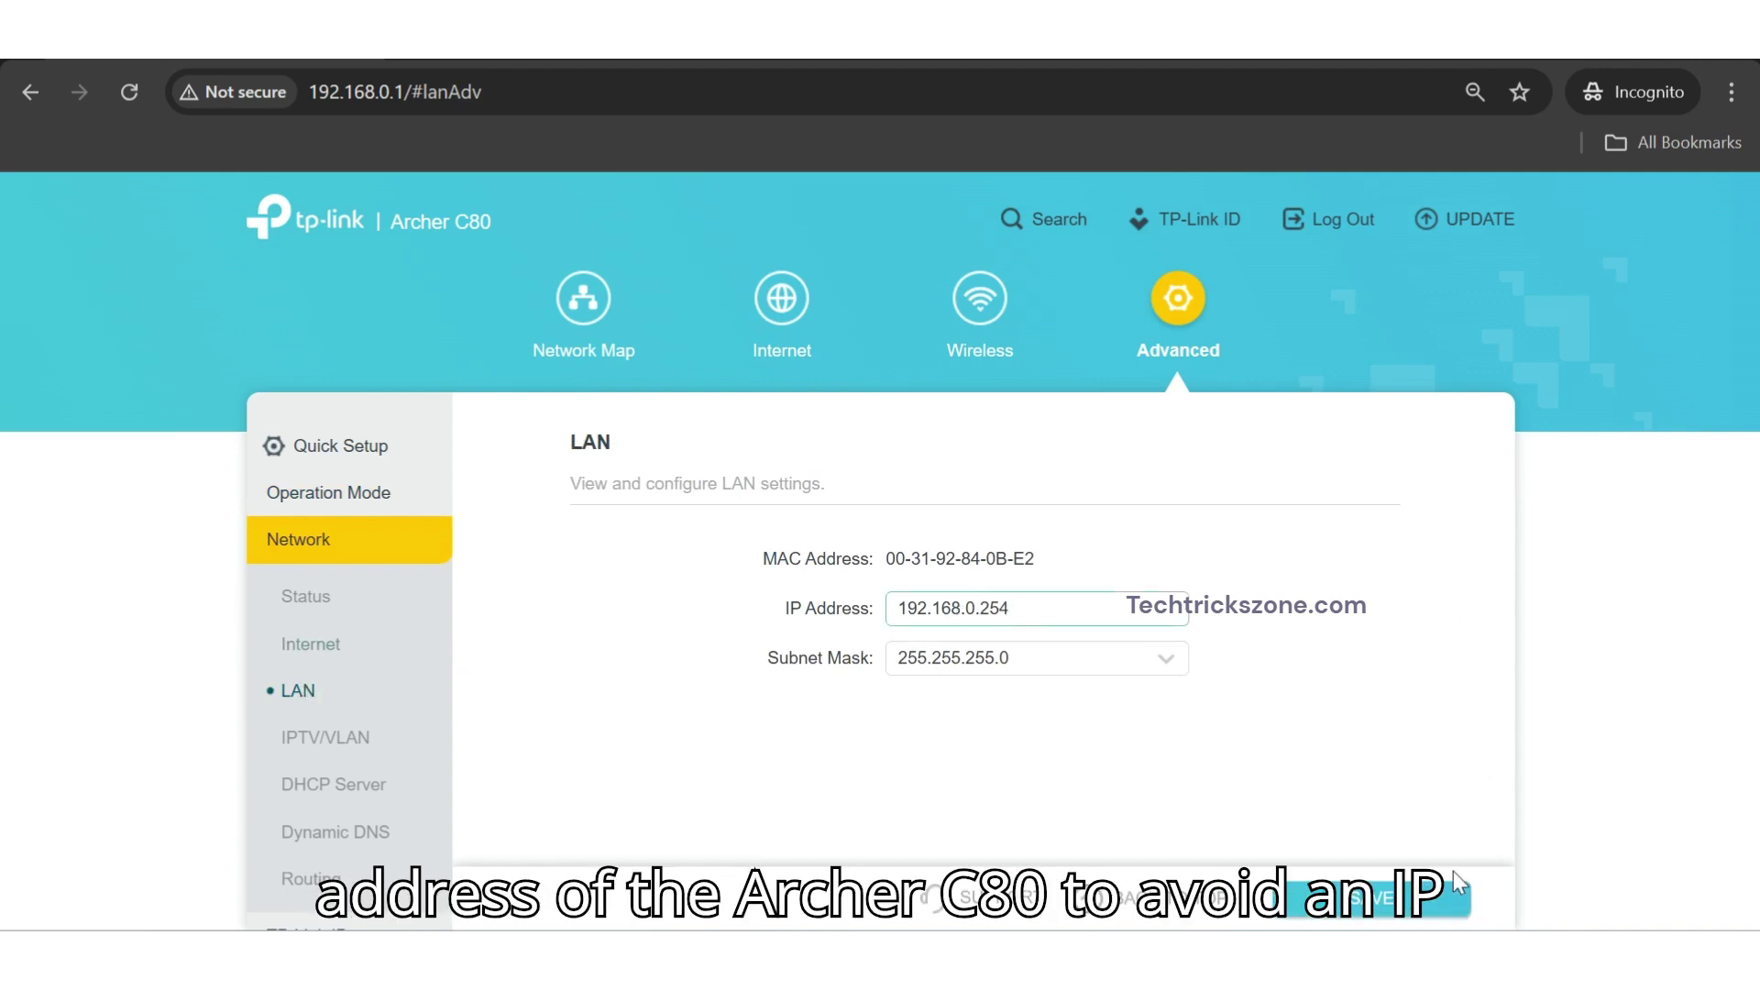
{"action": "left_click", "coordinate": [1423, 903]}
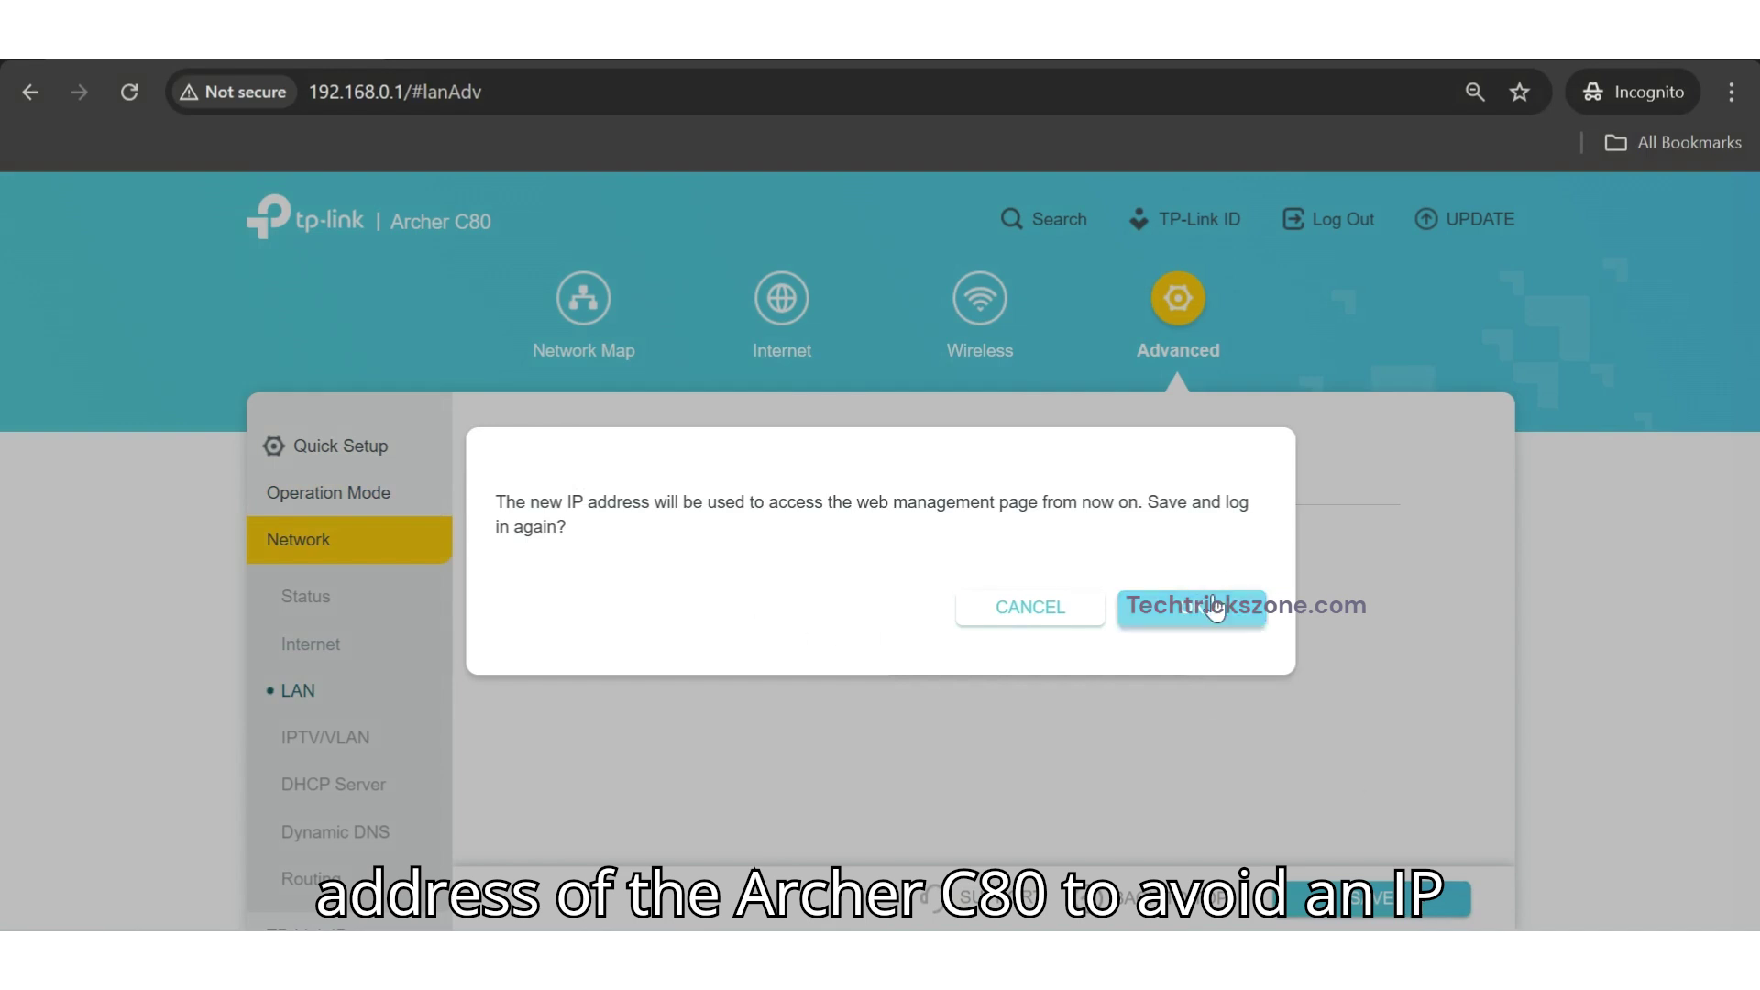
{"action": "left_click_drag", "start_coordinate": [497, 503], "coordinate": [797, 511]}
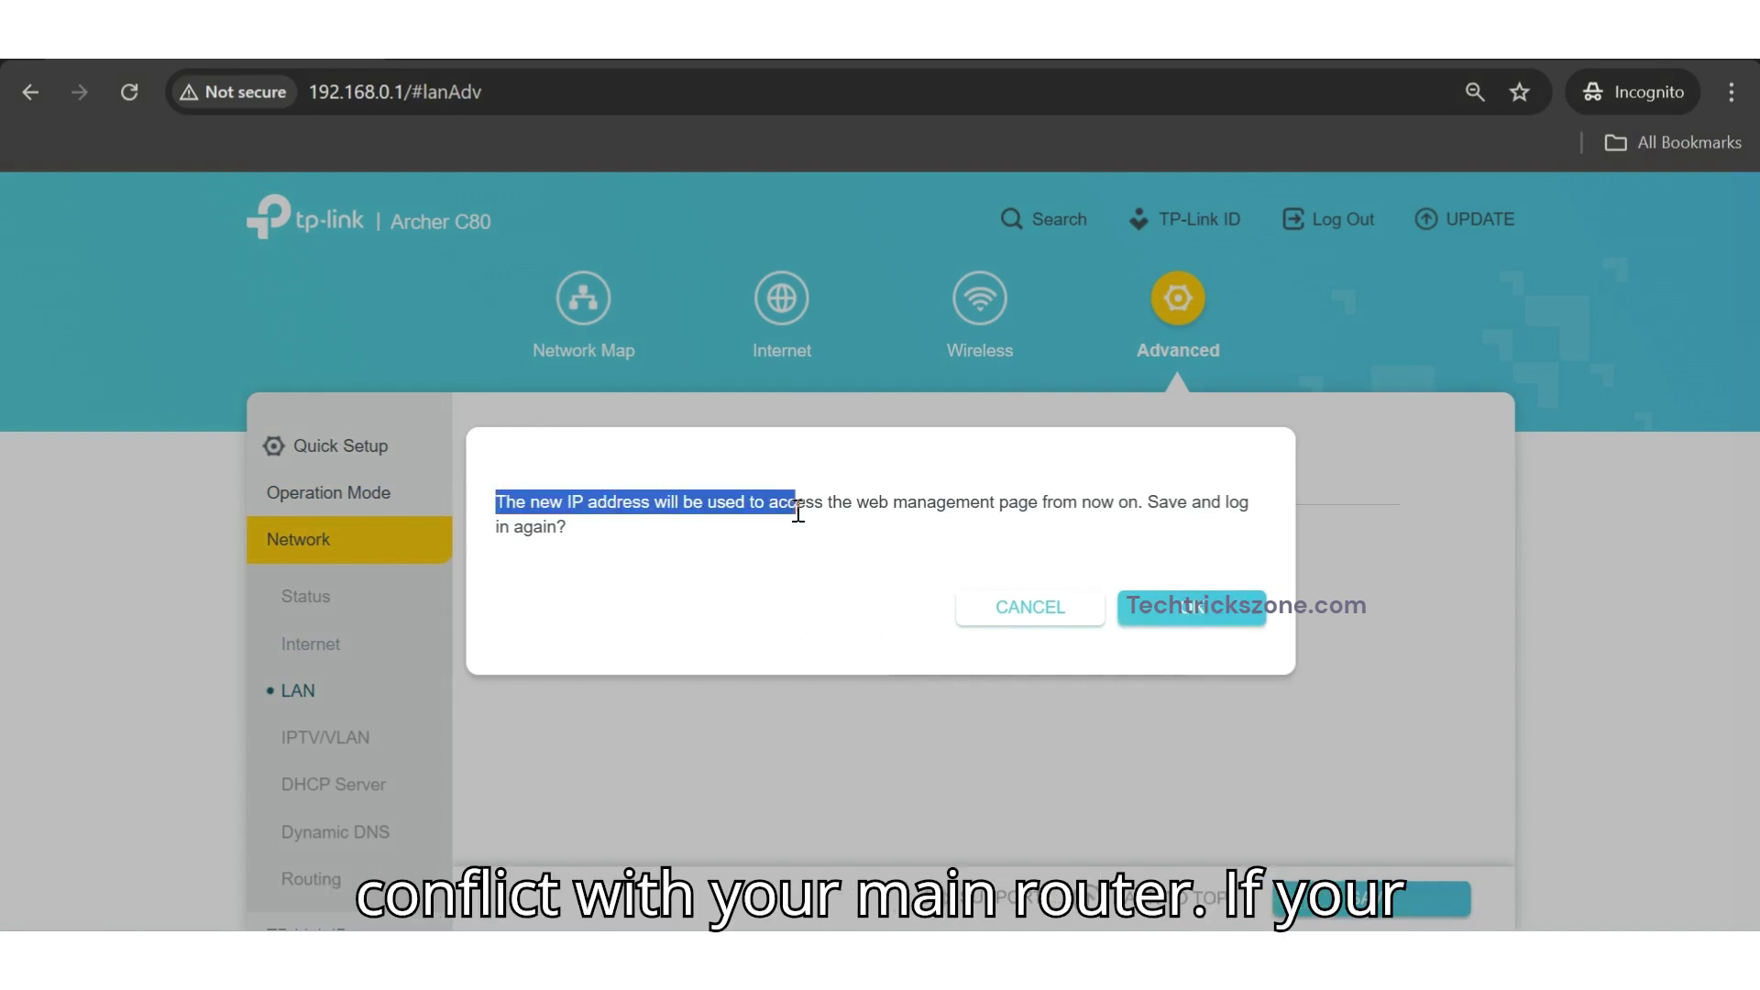
{"action": "left_click", "coordinate": [1193, 607]}
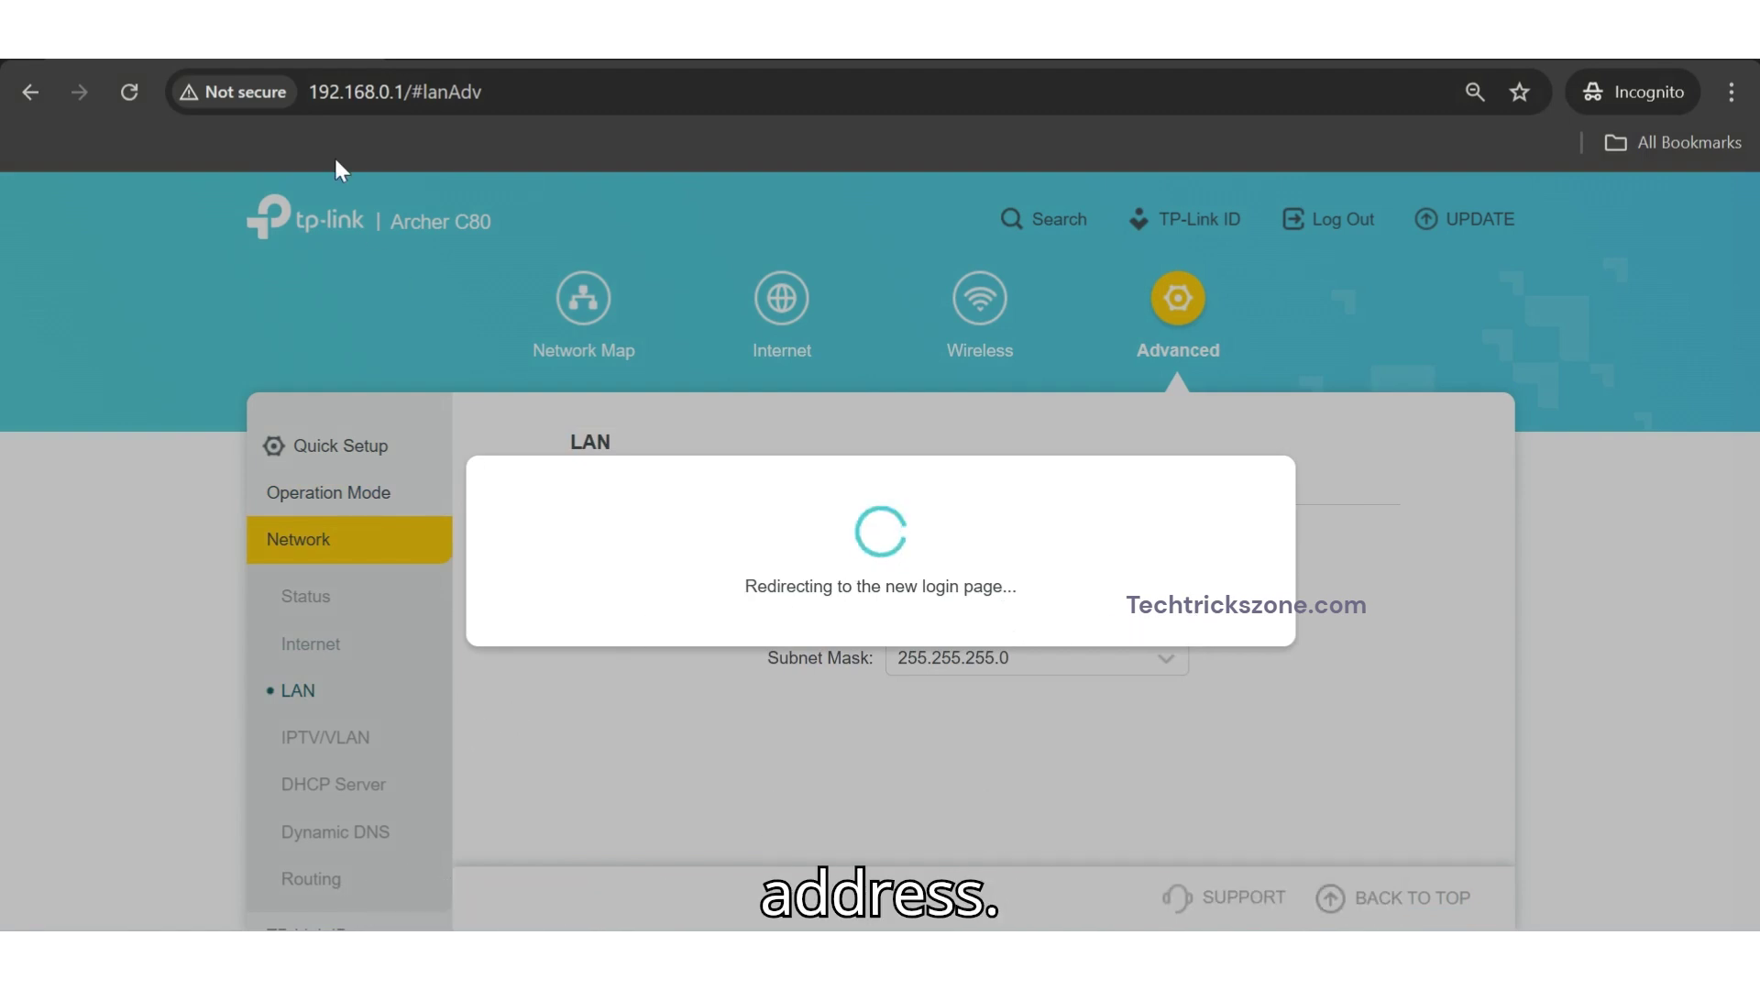
Reload the router interface at the new address 192.168.0.254
{"action": "left_click", "coordinate": [395, 91]}
{"action": "left_click_drag", "start_coordinate": [392, 91], "coordinate": [483, 92]}
{"action": "type", "text": "254"}
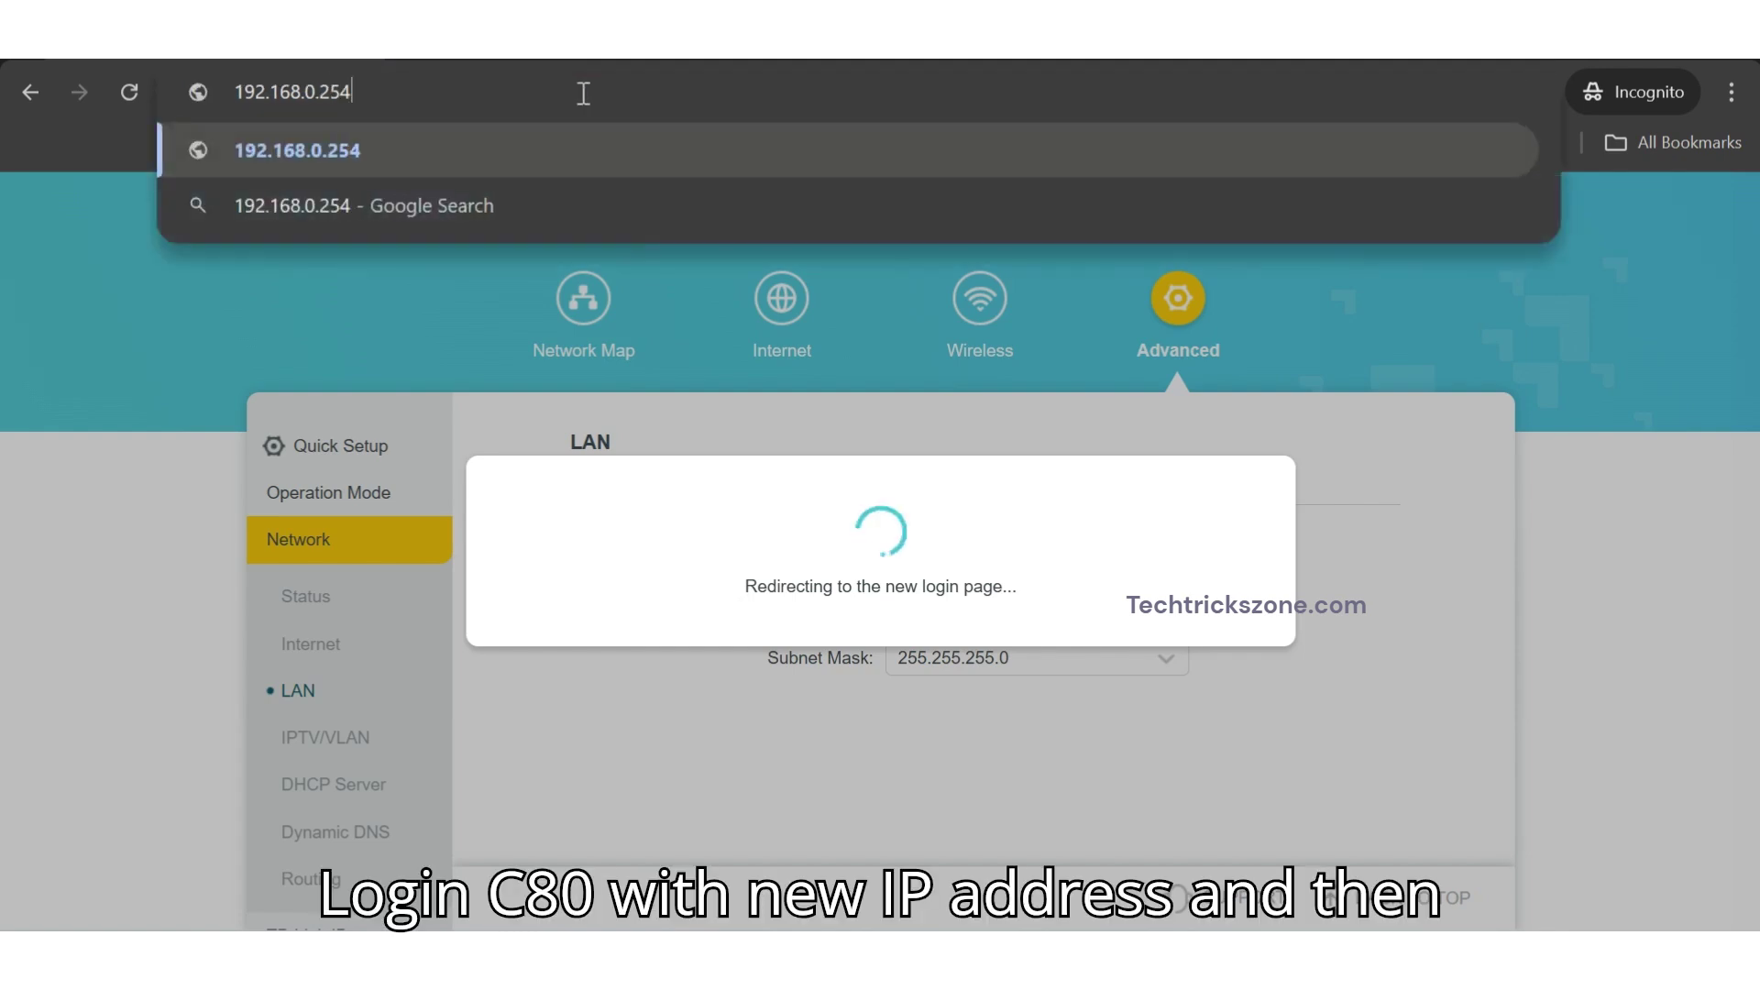
{"action": "key", "text": "Return"}
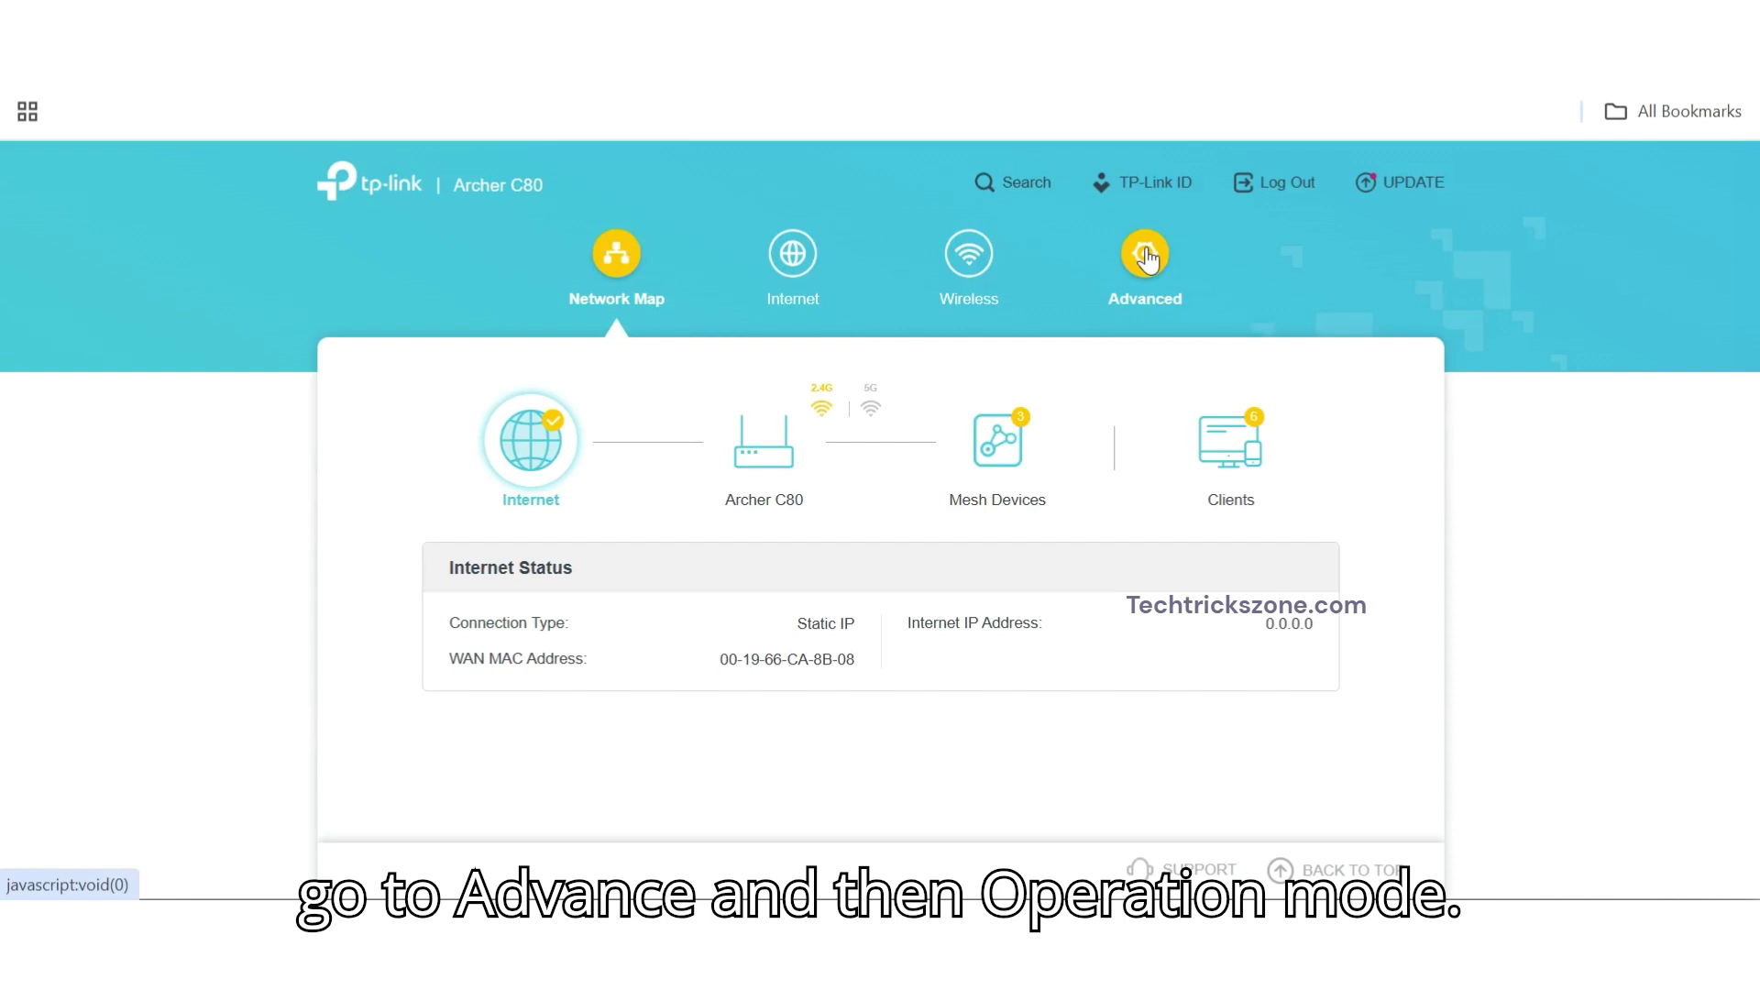
Switch the operation mode to Access Point Mode, save, and accept the reboot
{"action": "left_click", "coordinate": [1145, 258]}
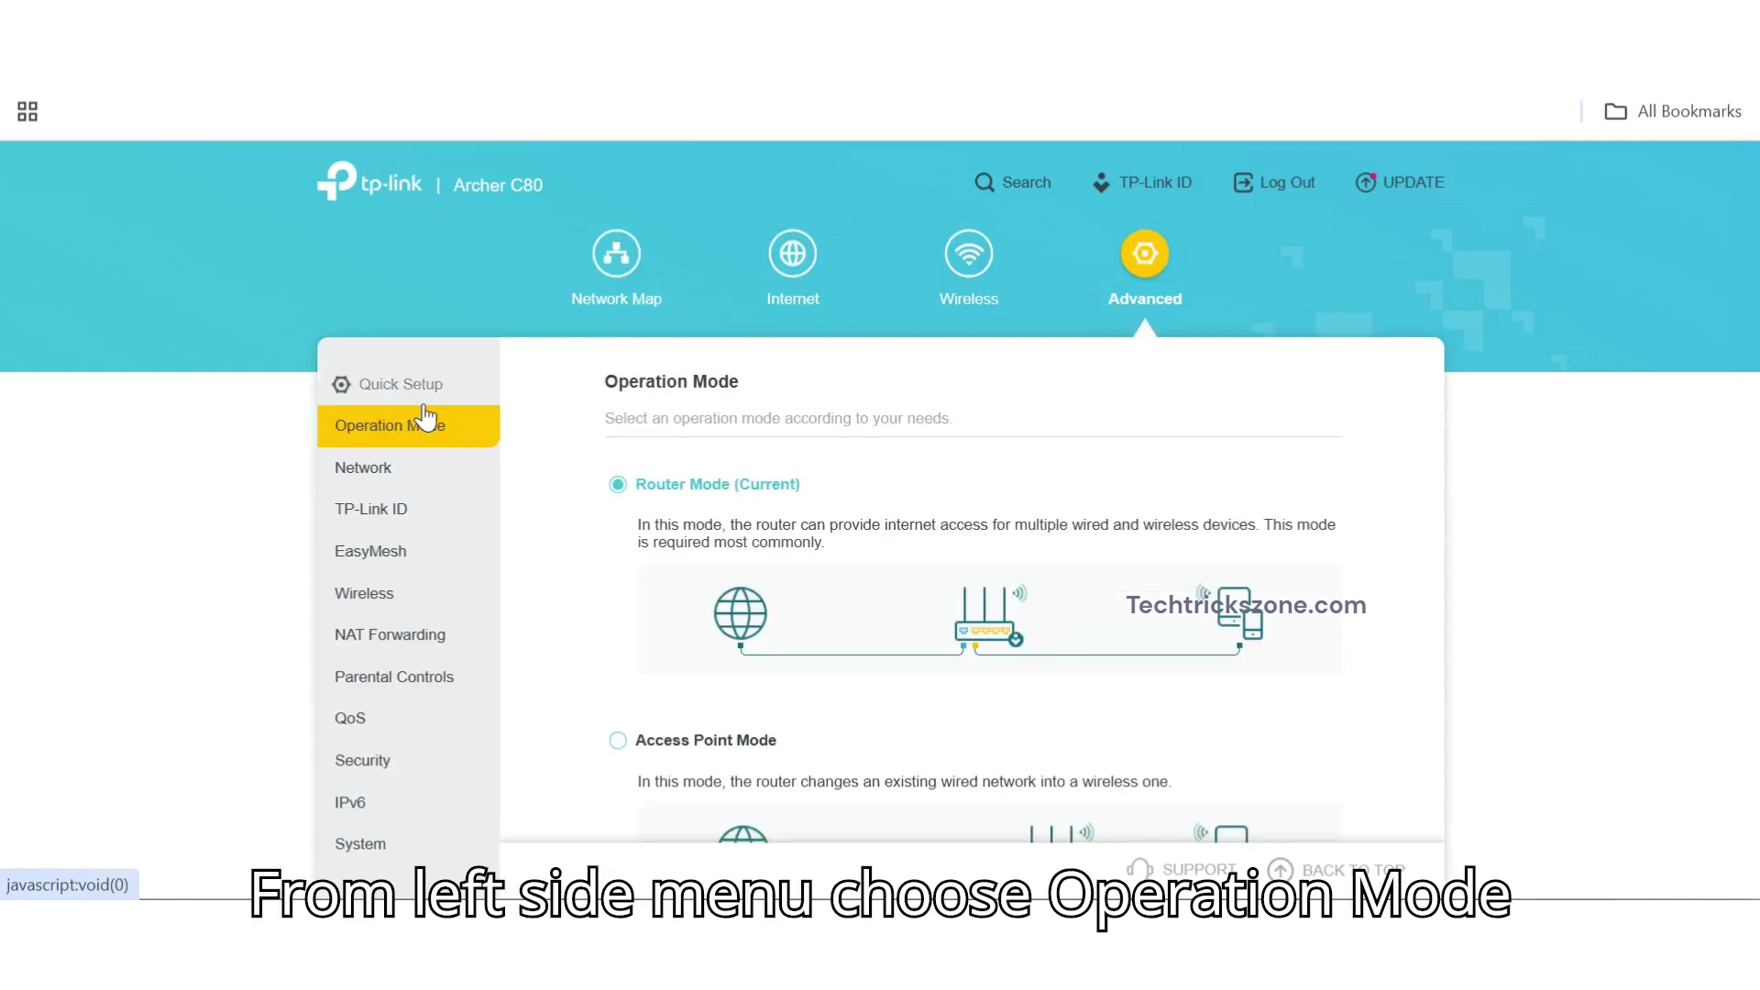
{"action": "scroll", "coordinate": [1081, 498], "scroll_direction": "down", "scroll_amount": 2}
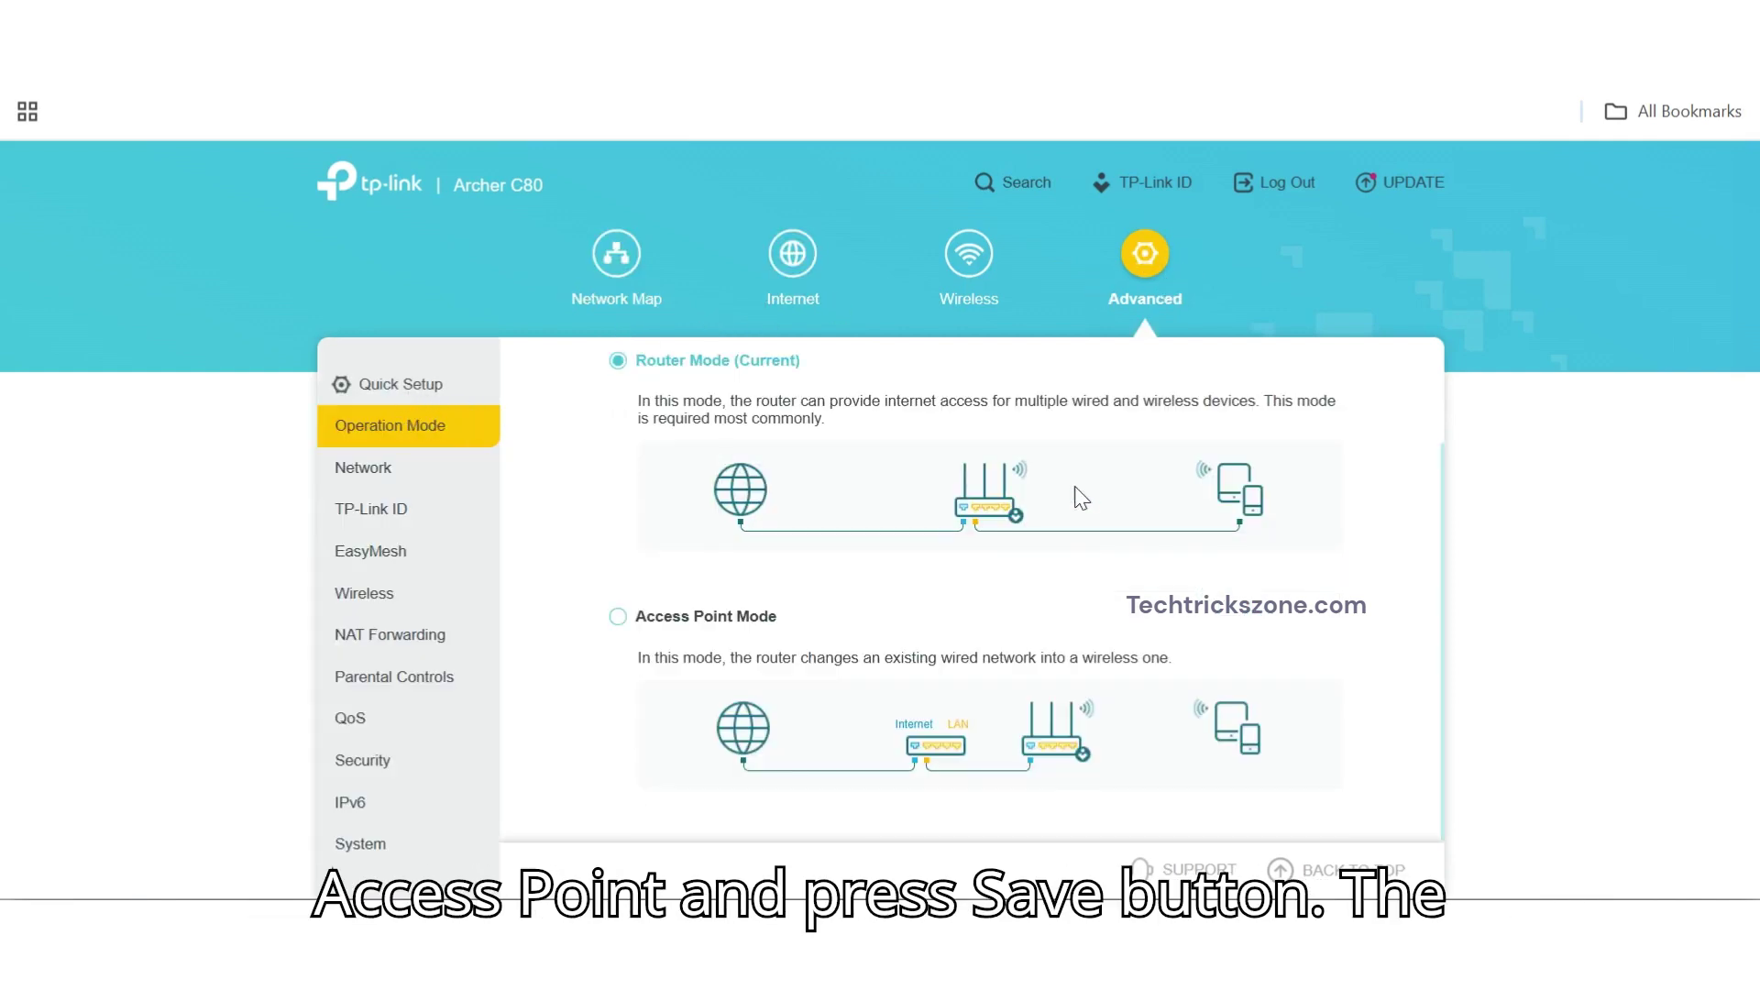
{"action": "left_click", "coordinate": [618, 616]}
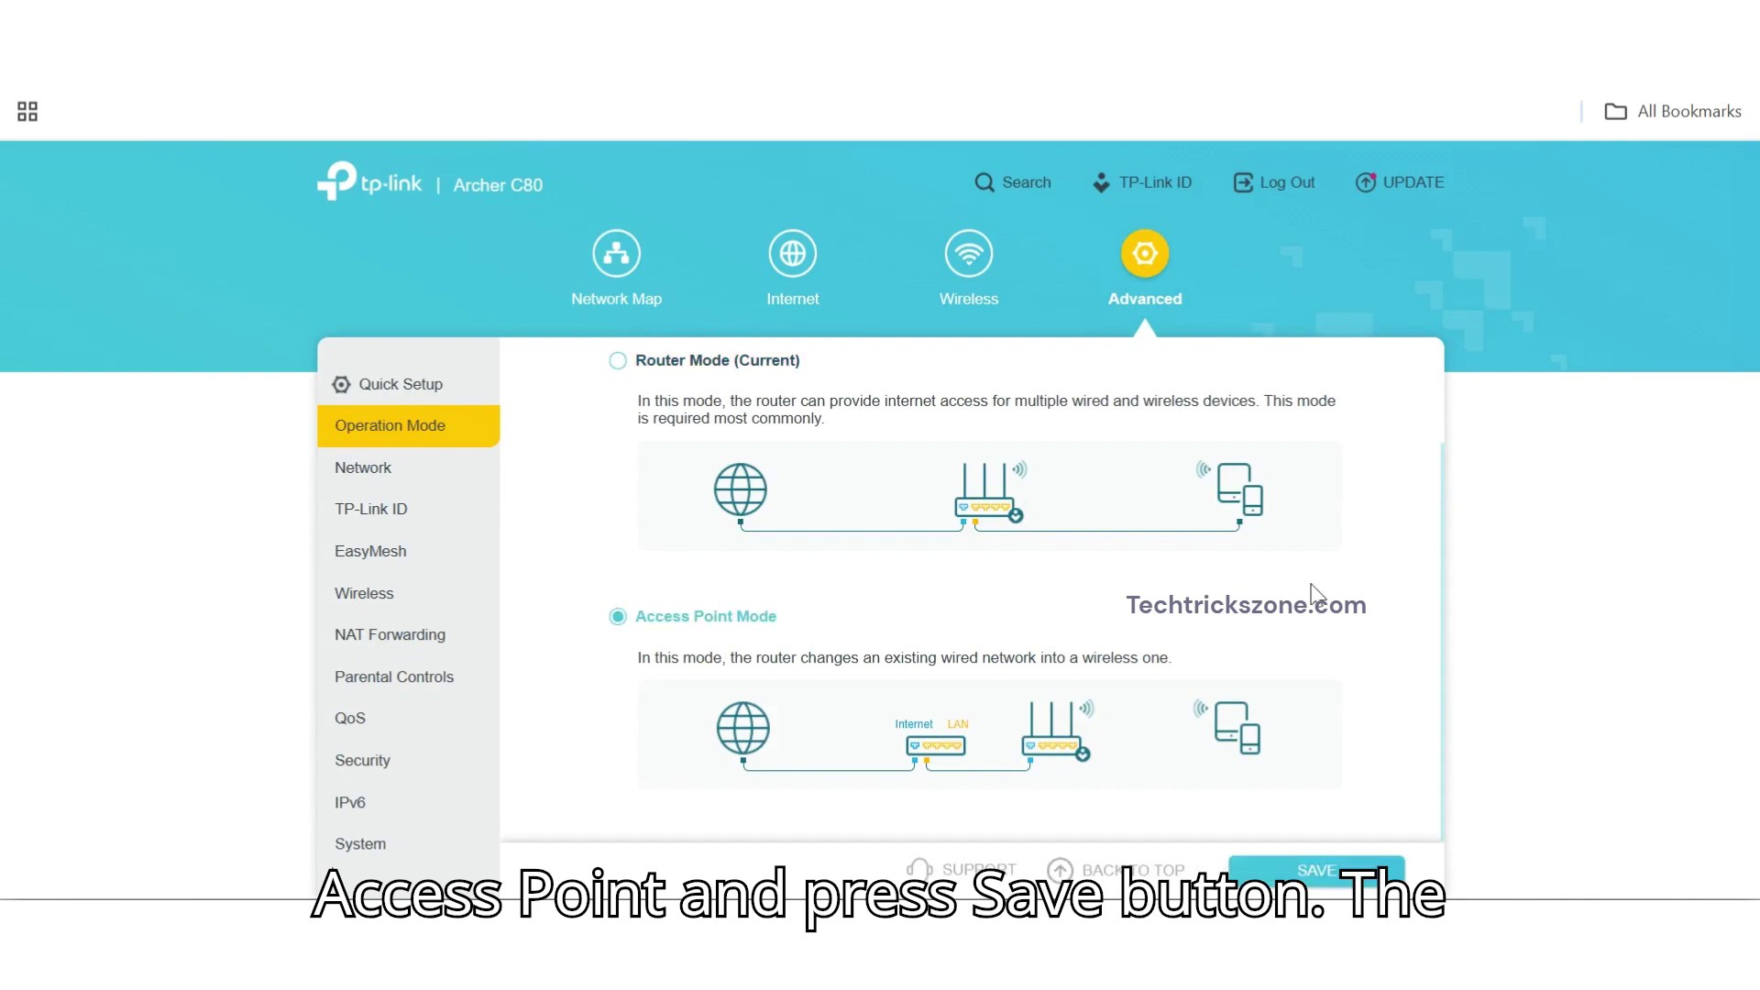
{"action": "left_click", "coordinate": [1333, 880]}
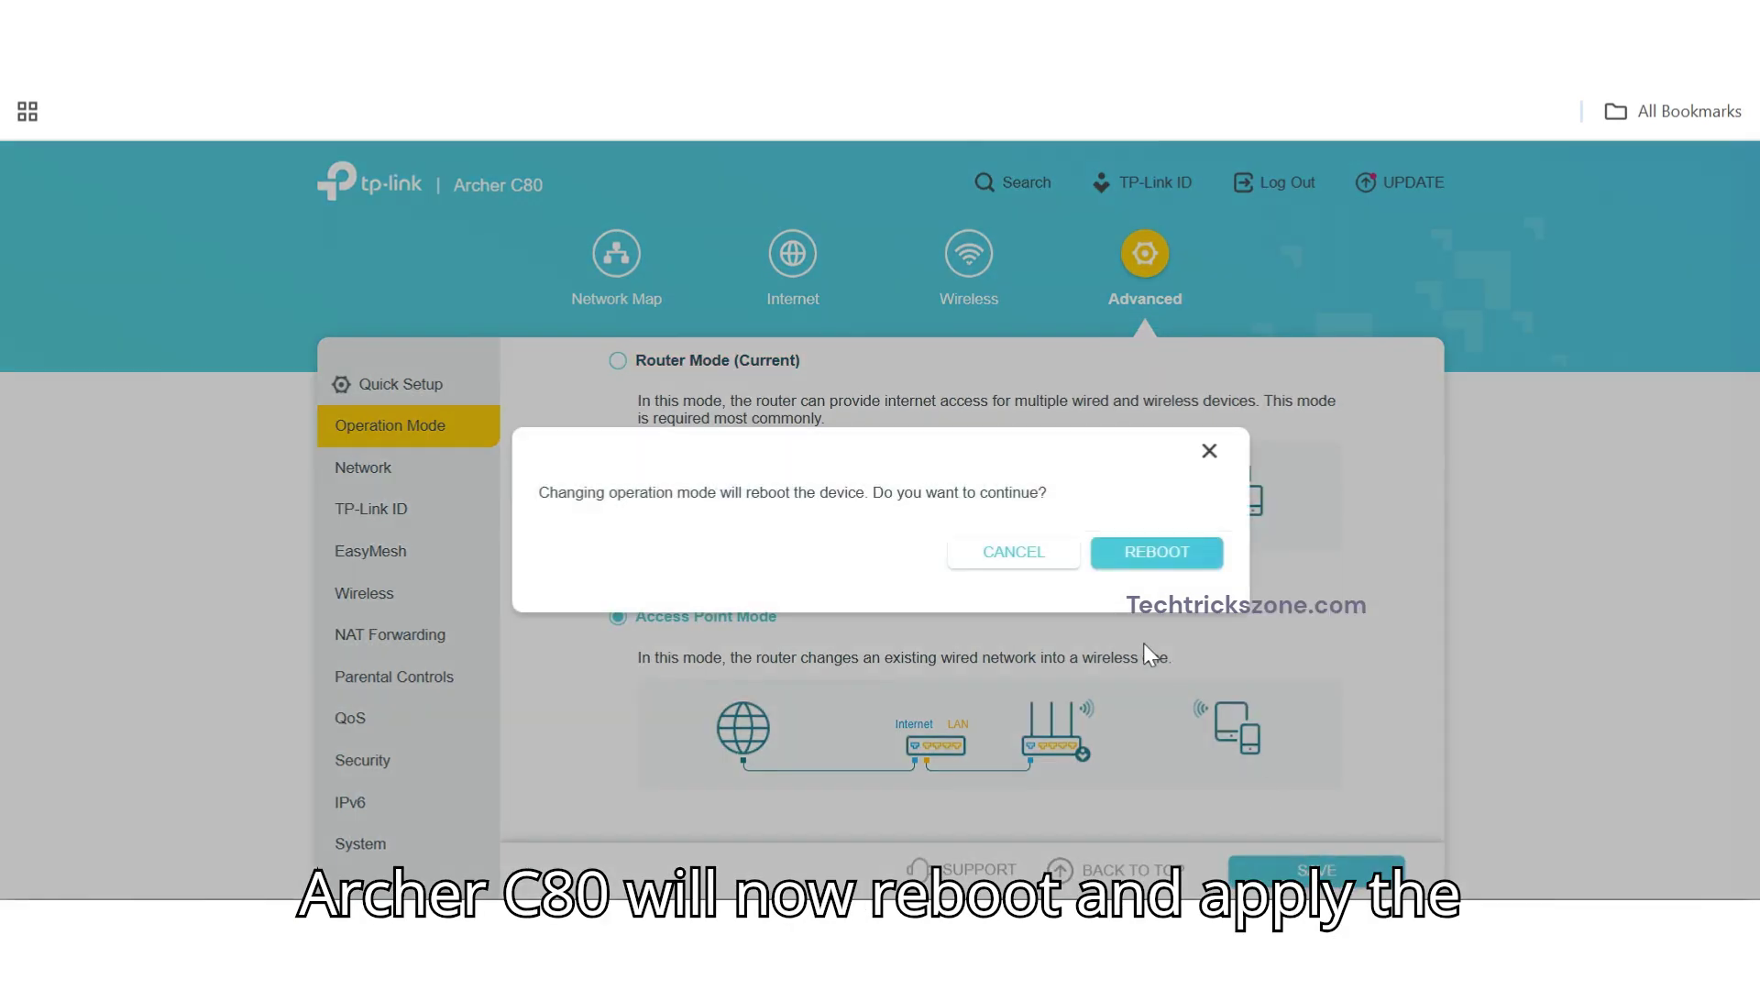
{"action": "left_click", "coordinate": [1140, 555]}
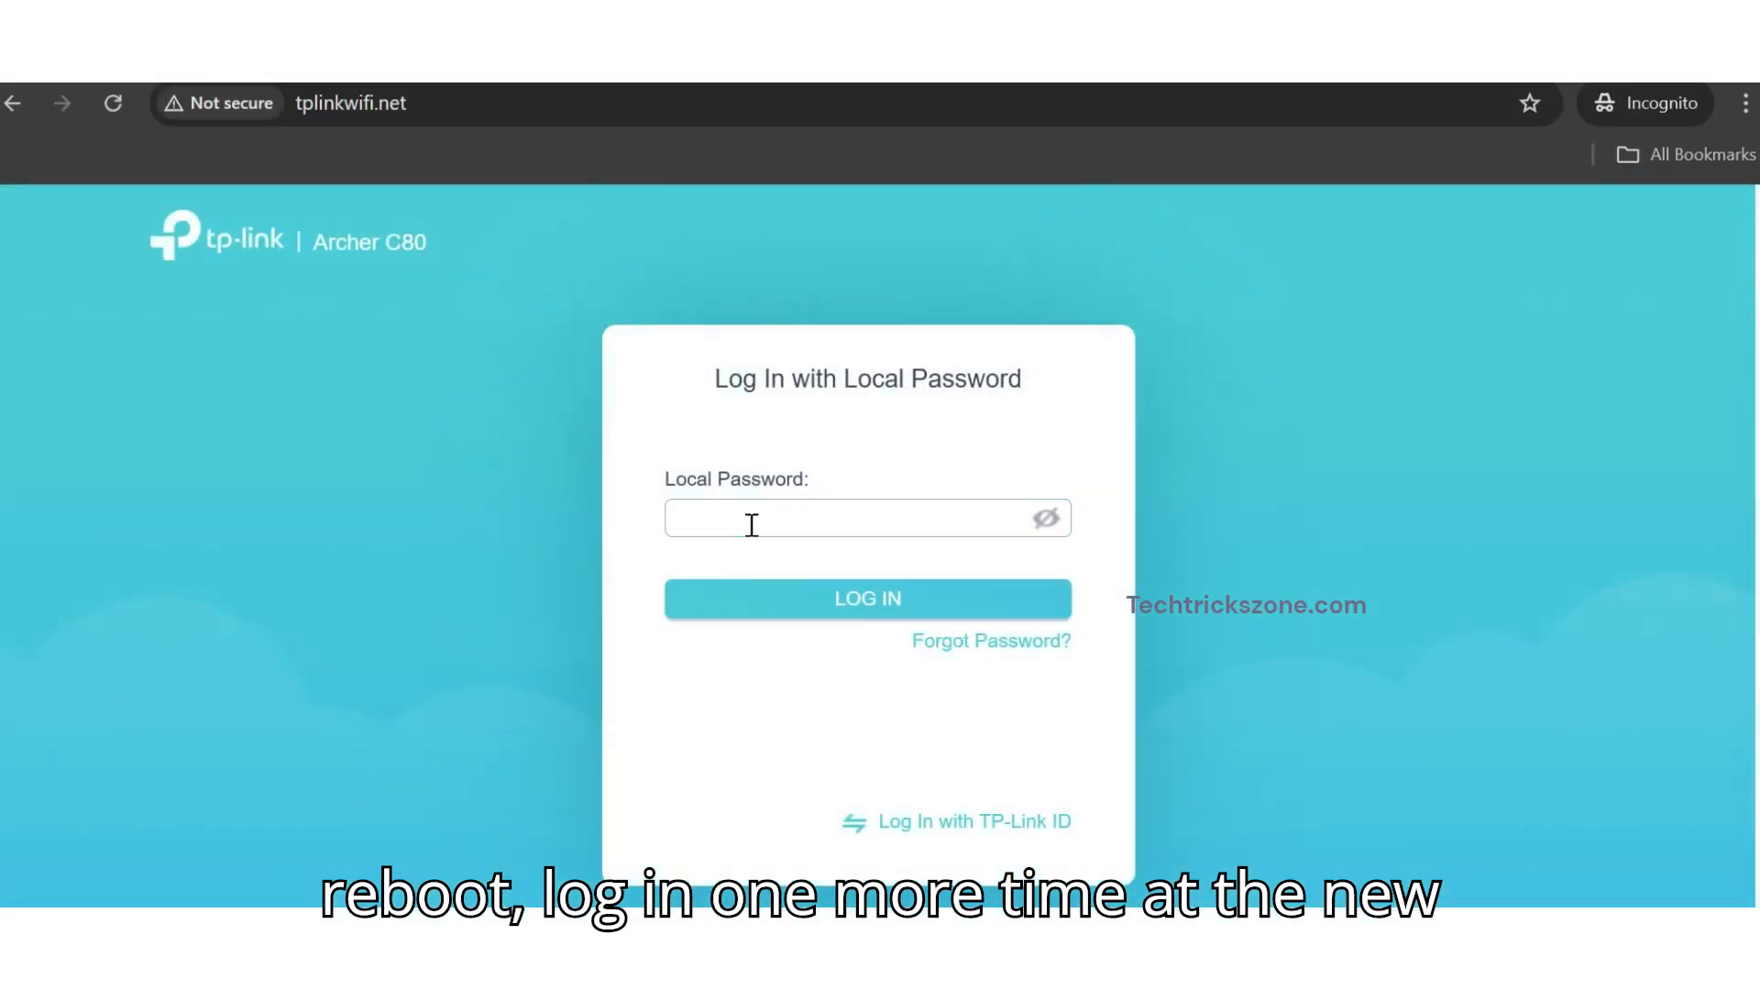
Log back in to tplinkwifi.net with the local password
{"action": "type", "text": "***"}
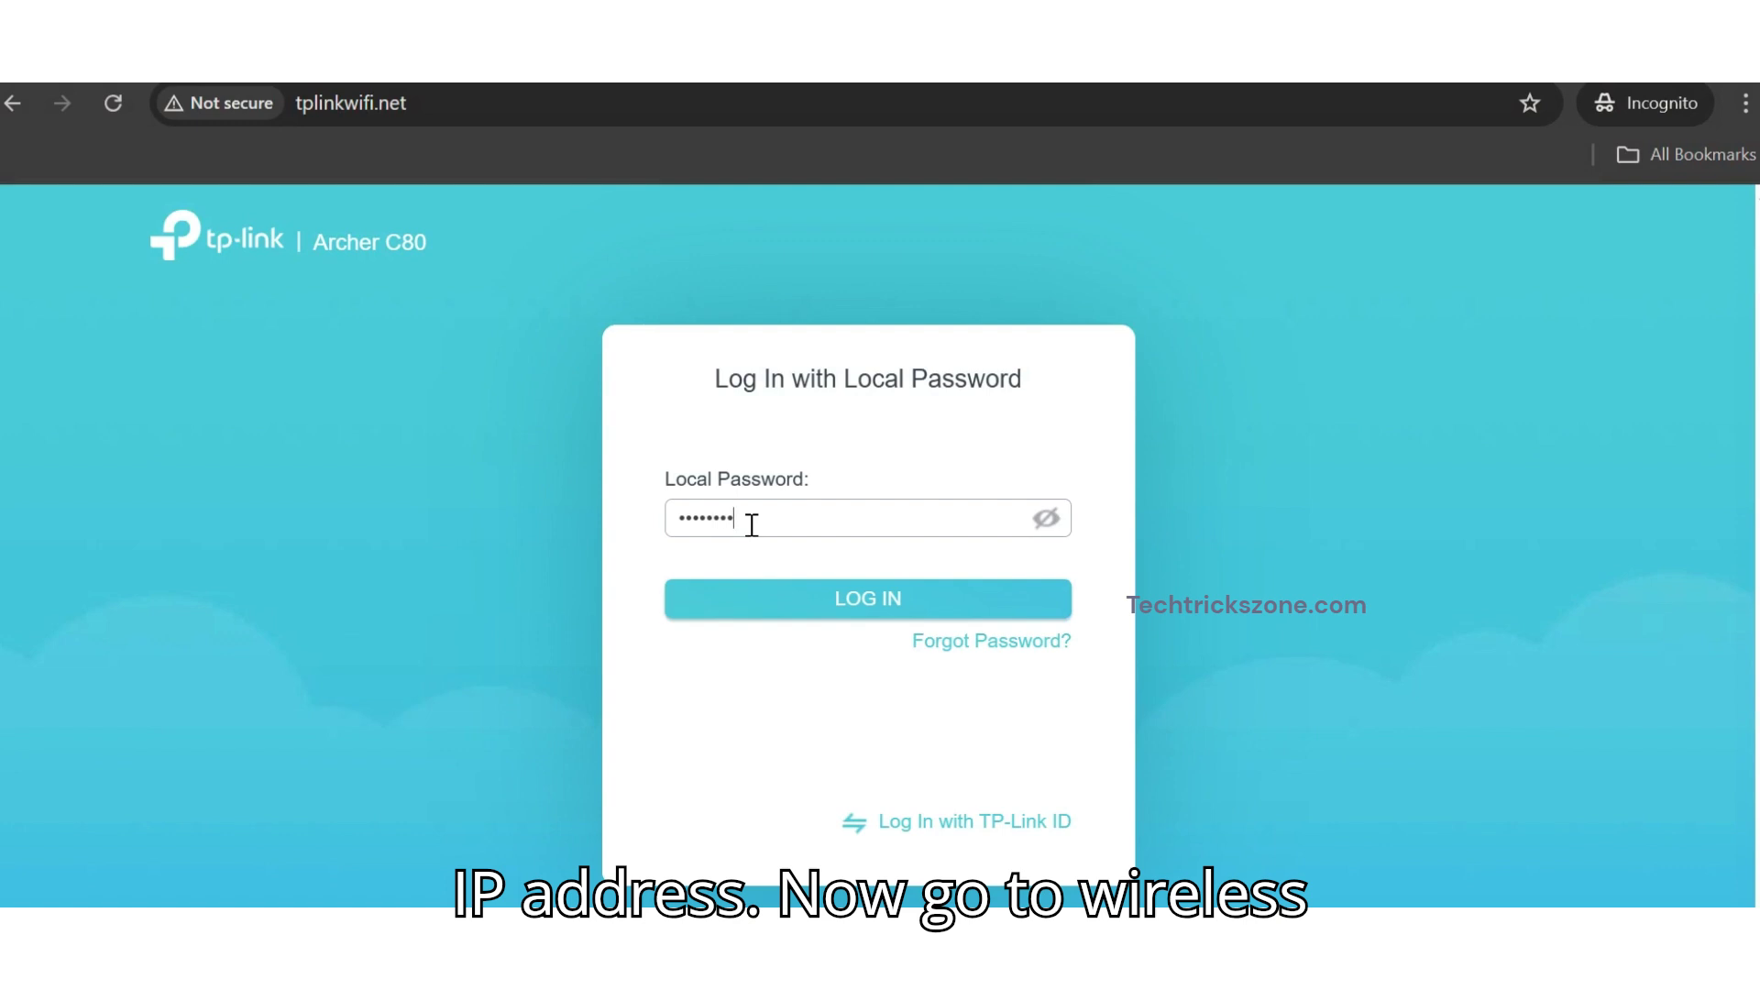
{"action": "key", "text": "Return"}
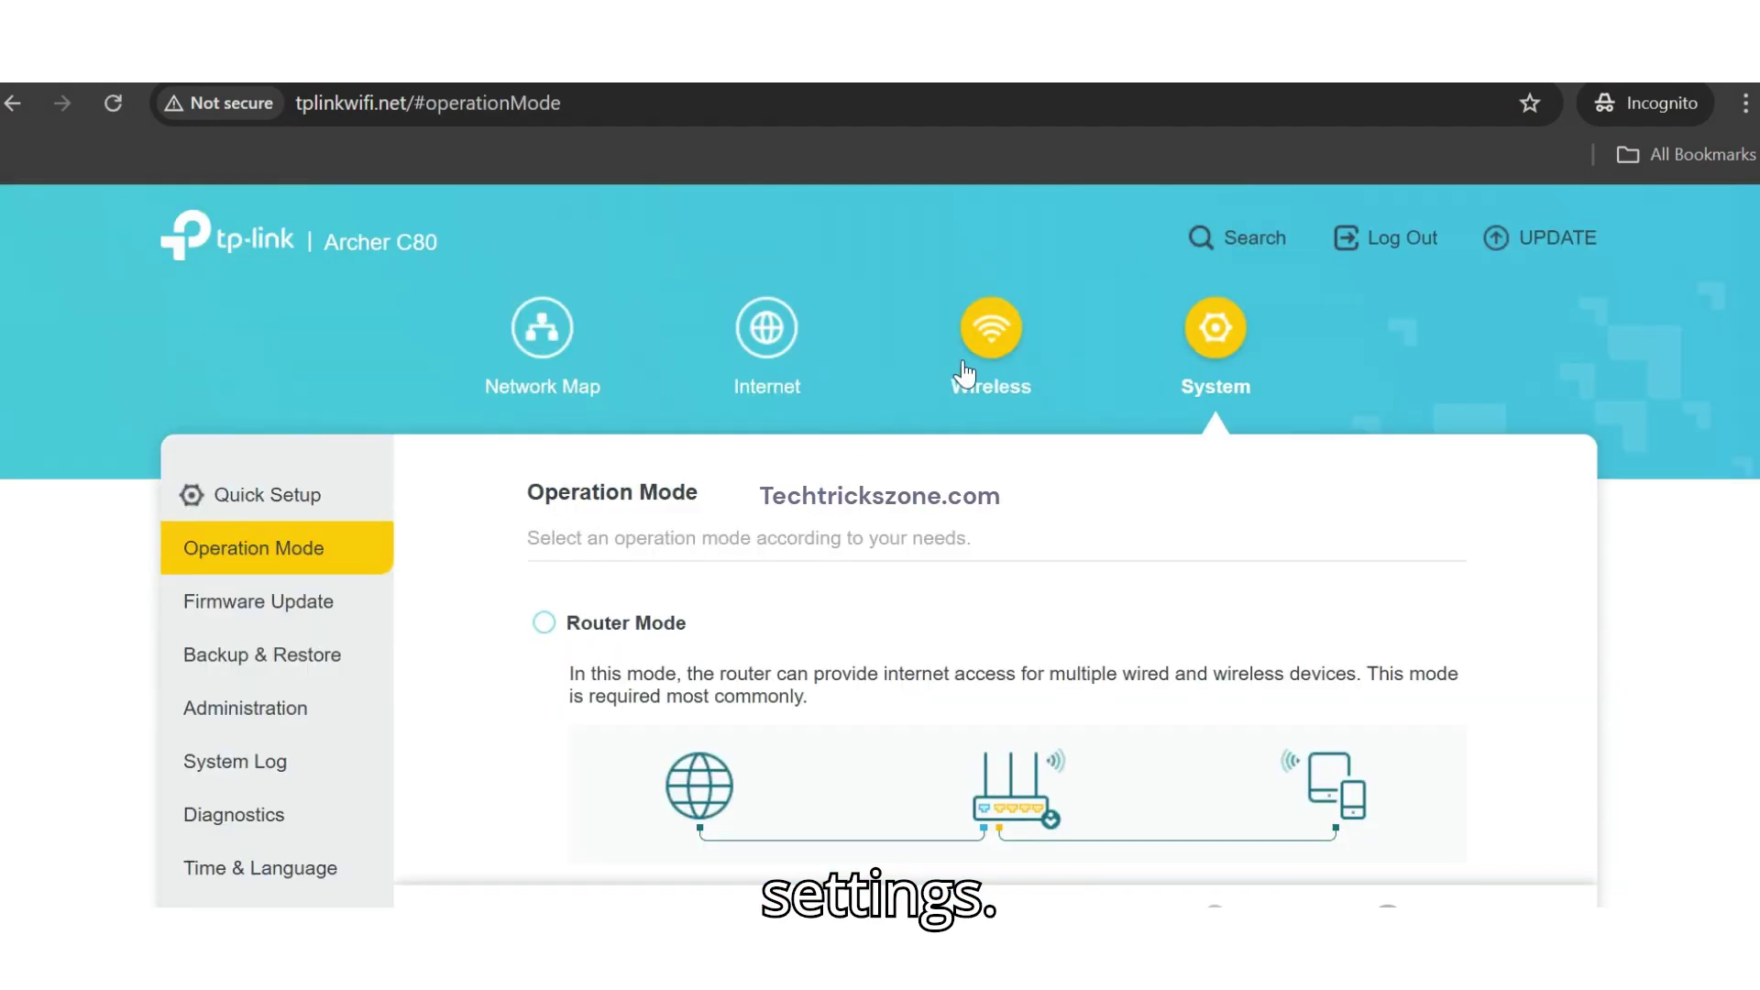
In Wireless Settings, rename the 2.4 GHz network to HOME2G and give it a new password
{"action": "left_click", "coordinate": [994, 322]}
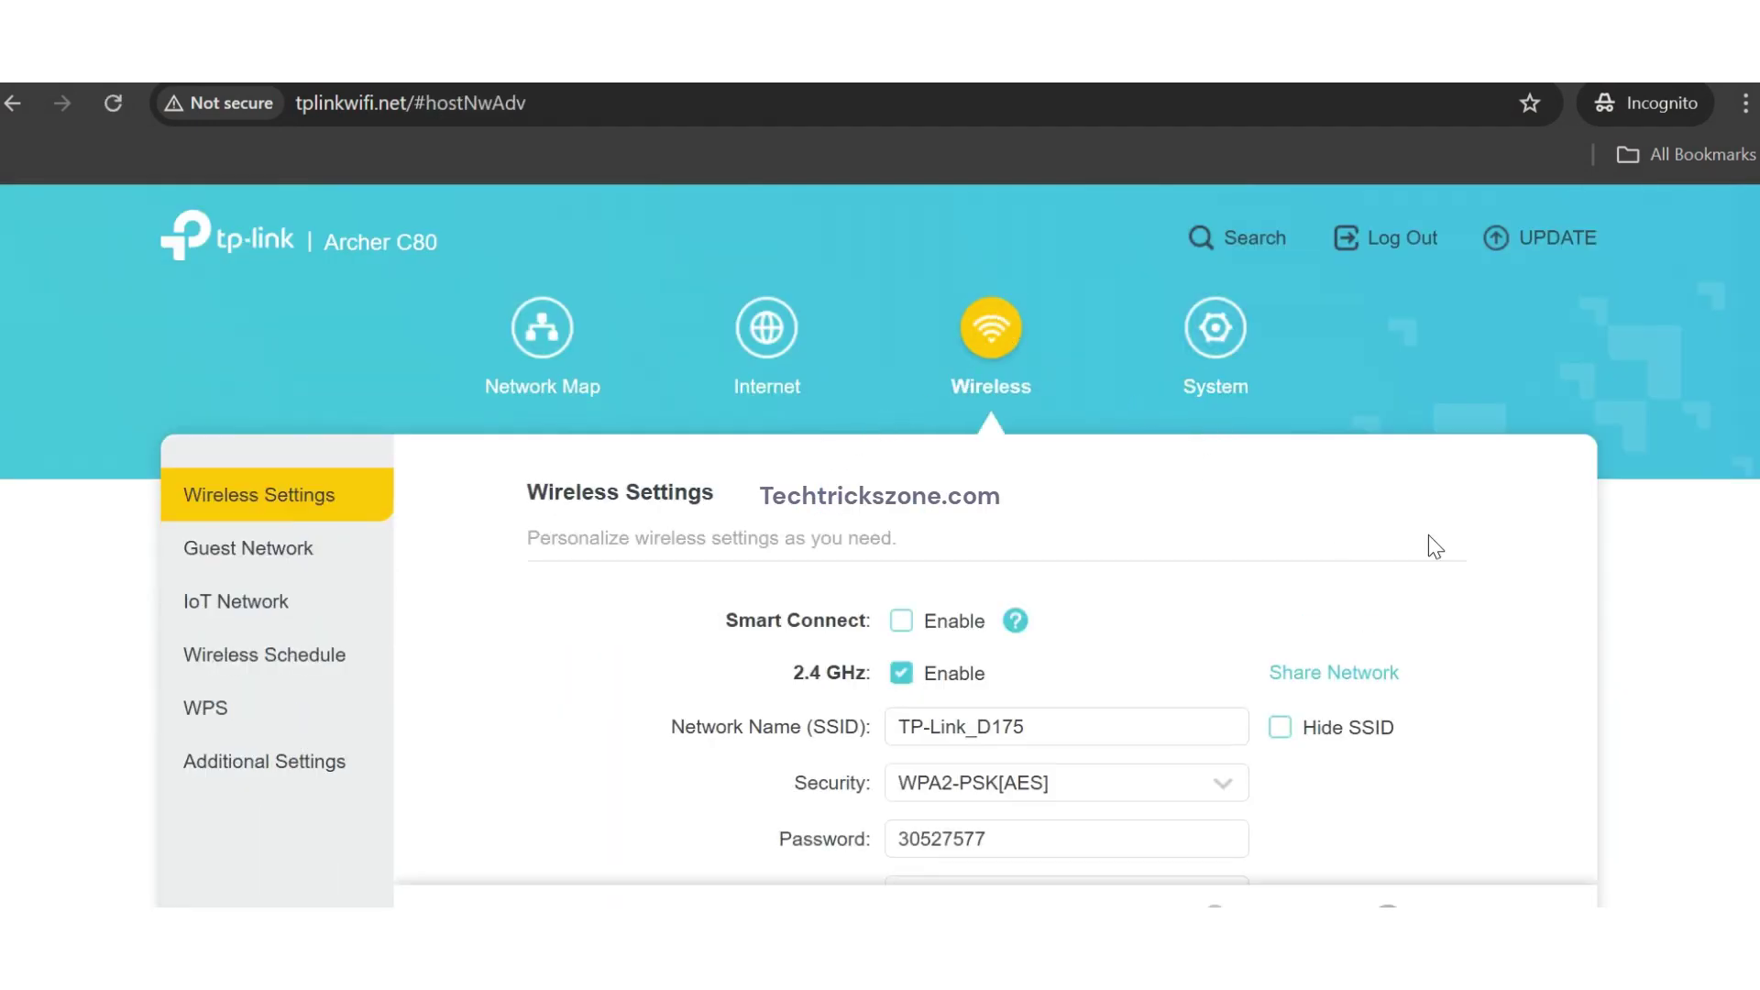
{"action": "scroll", "coordinate": [1192, 688], "scroll_direction": "down", "scroll_amount": 3}
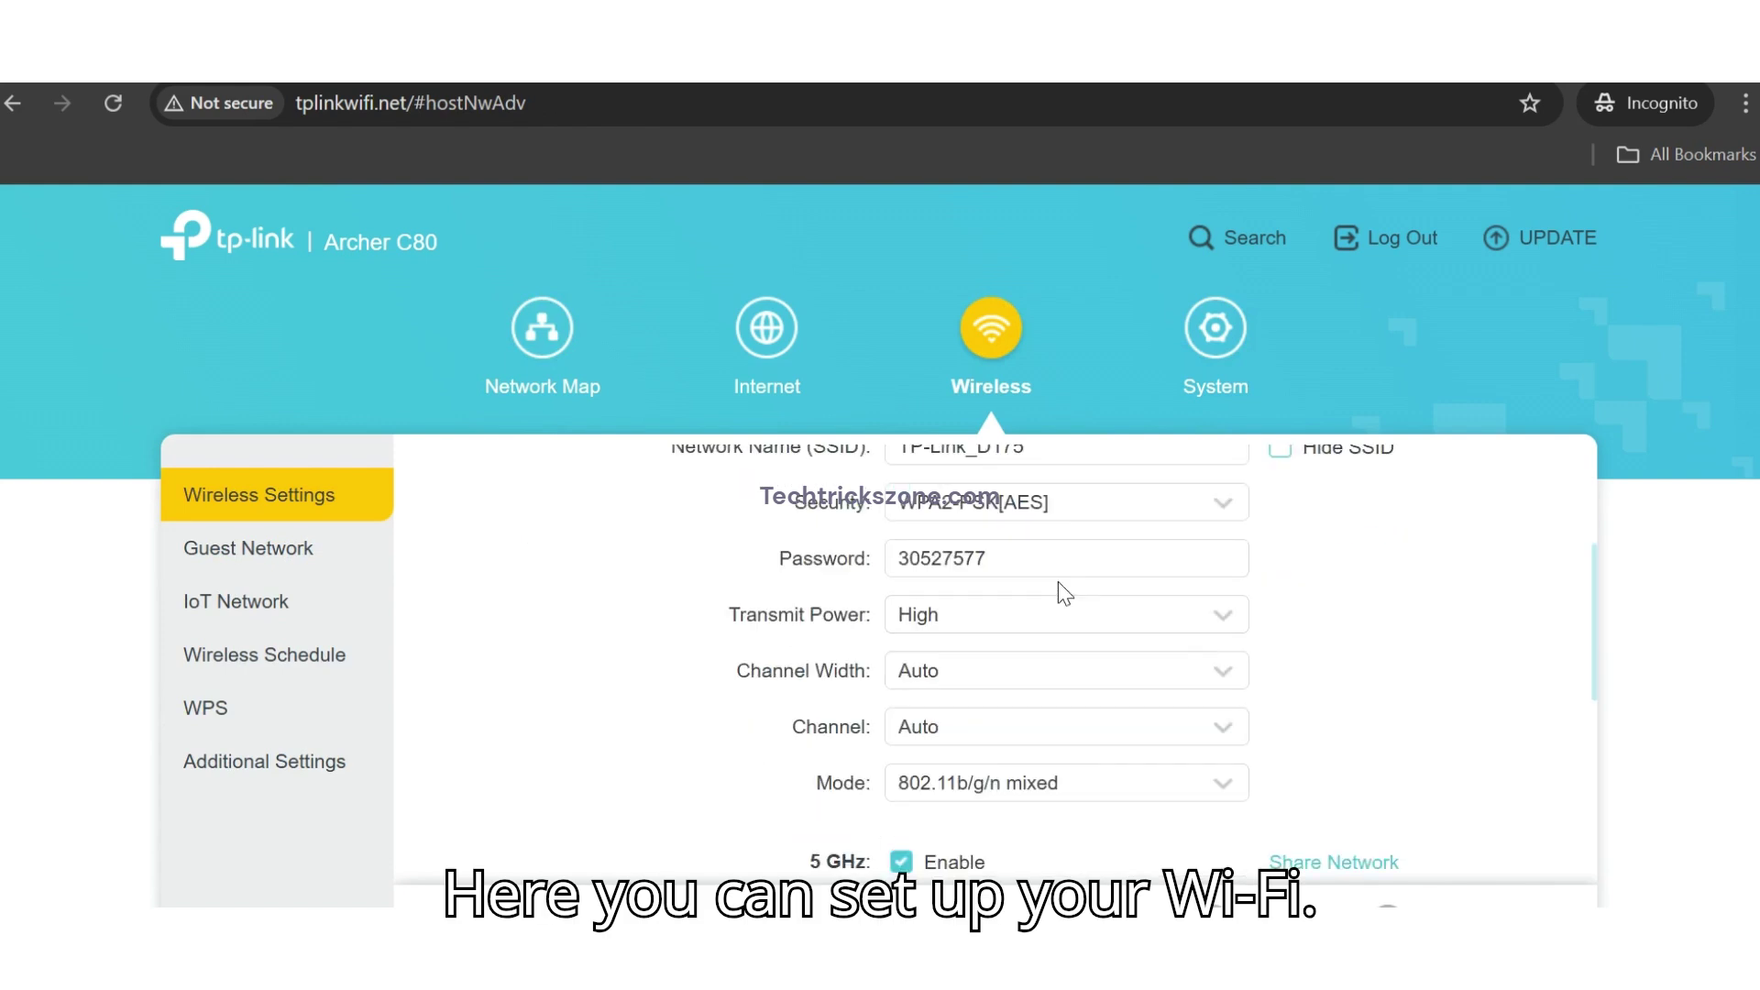
{"action": "scroll", "coordinate": [1100, 589], "scroll_direction": "up", "scroll_amount": 2}
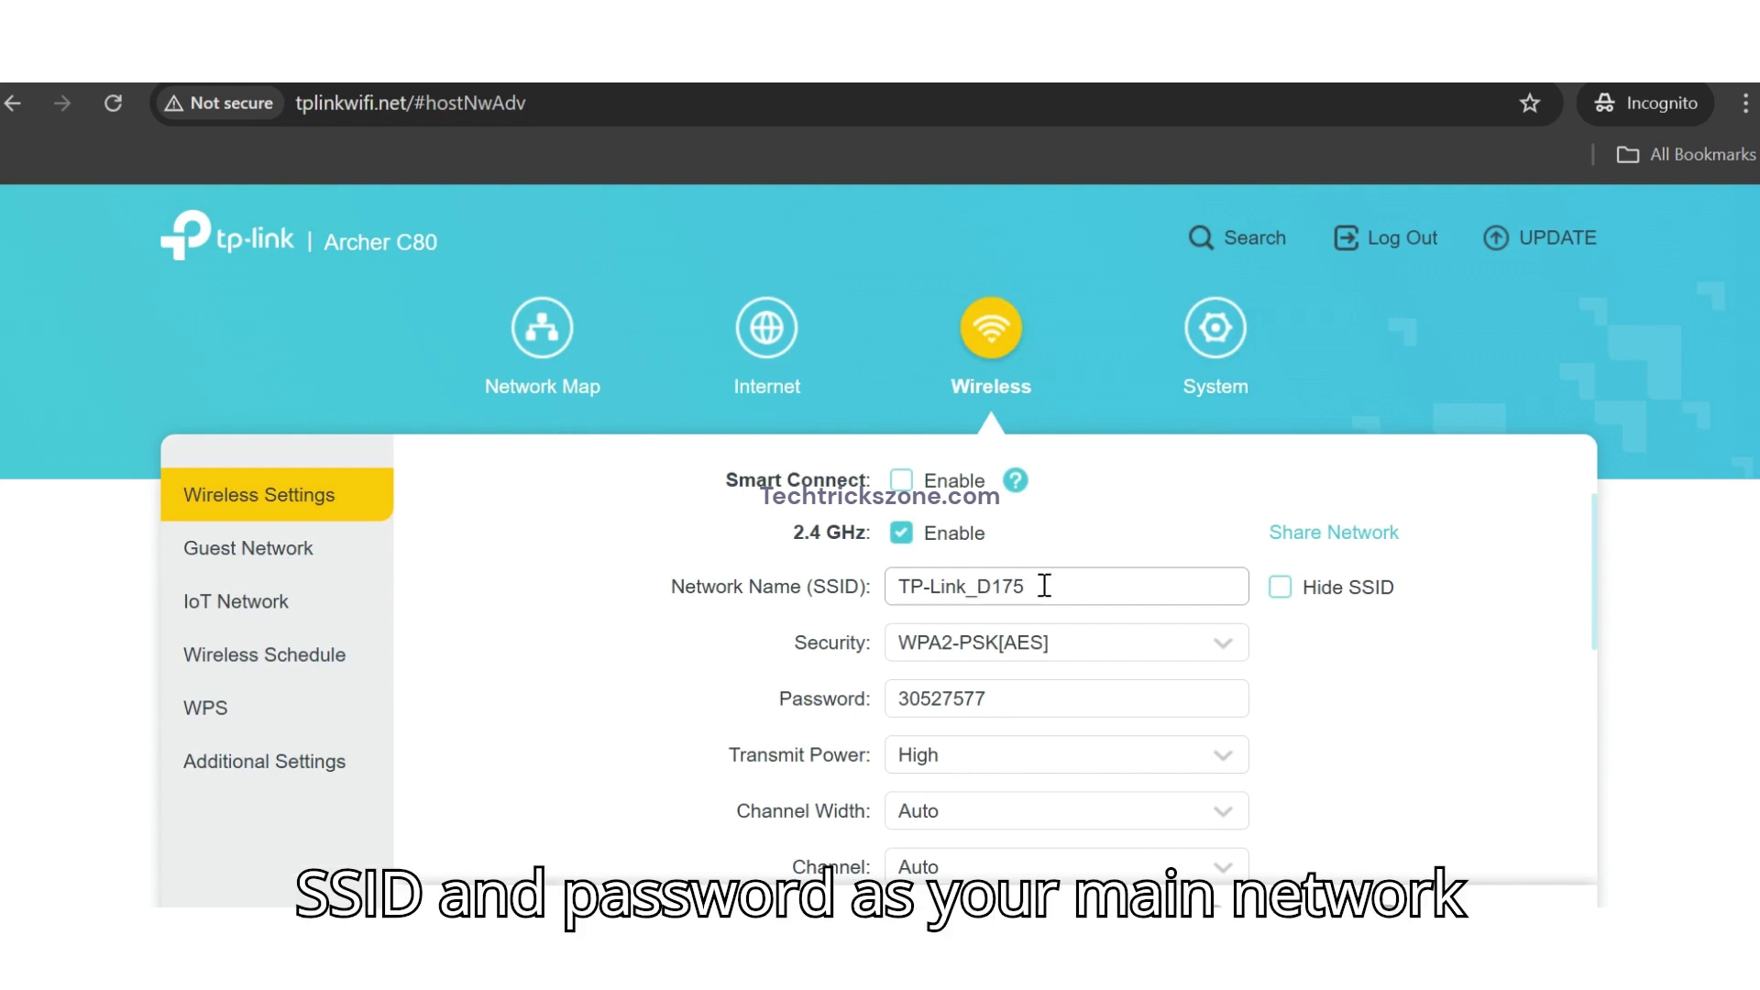
{"action": "left_click_drag", "start_coordinate": [1041, 587], "coordinate": [891, 585]}
{"action": "type", "text": "HOMEM"}
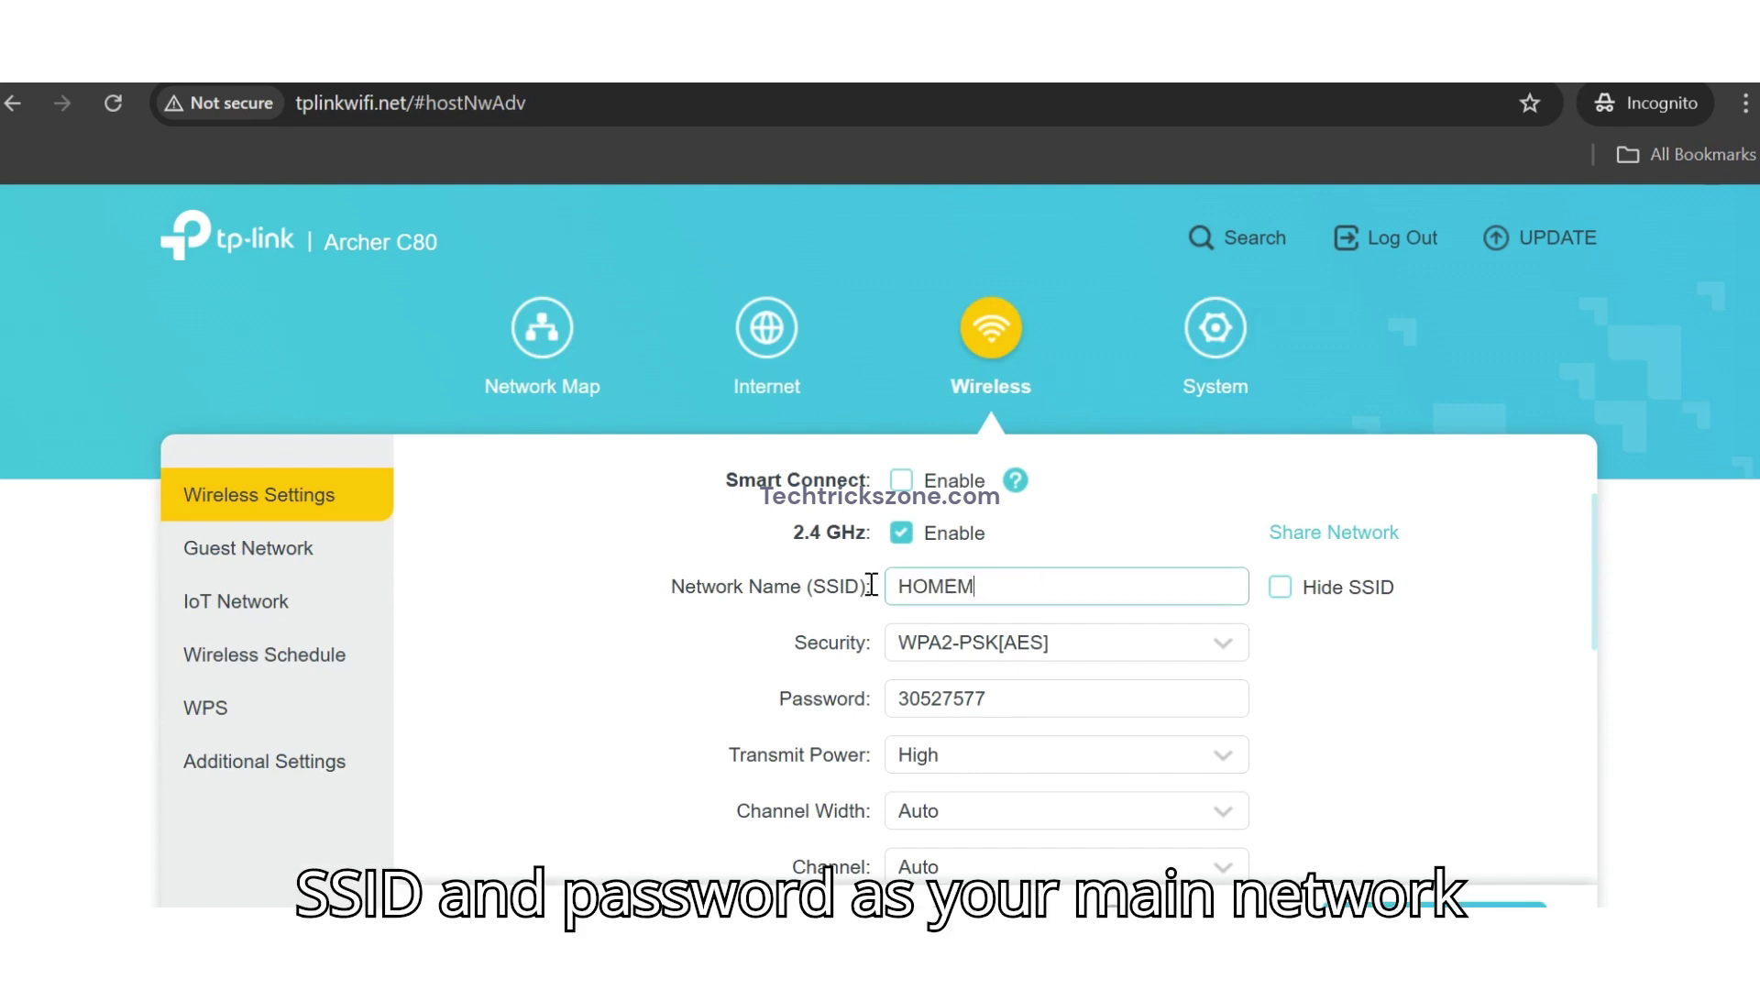
{"action": "key", "text": "BackSpace"}
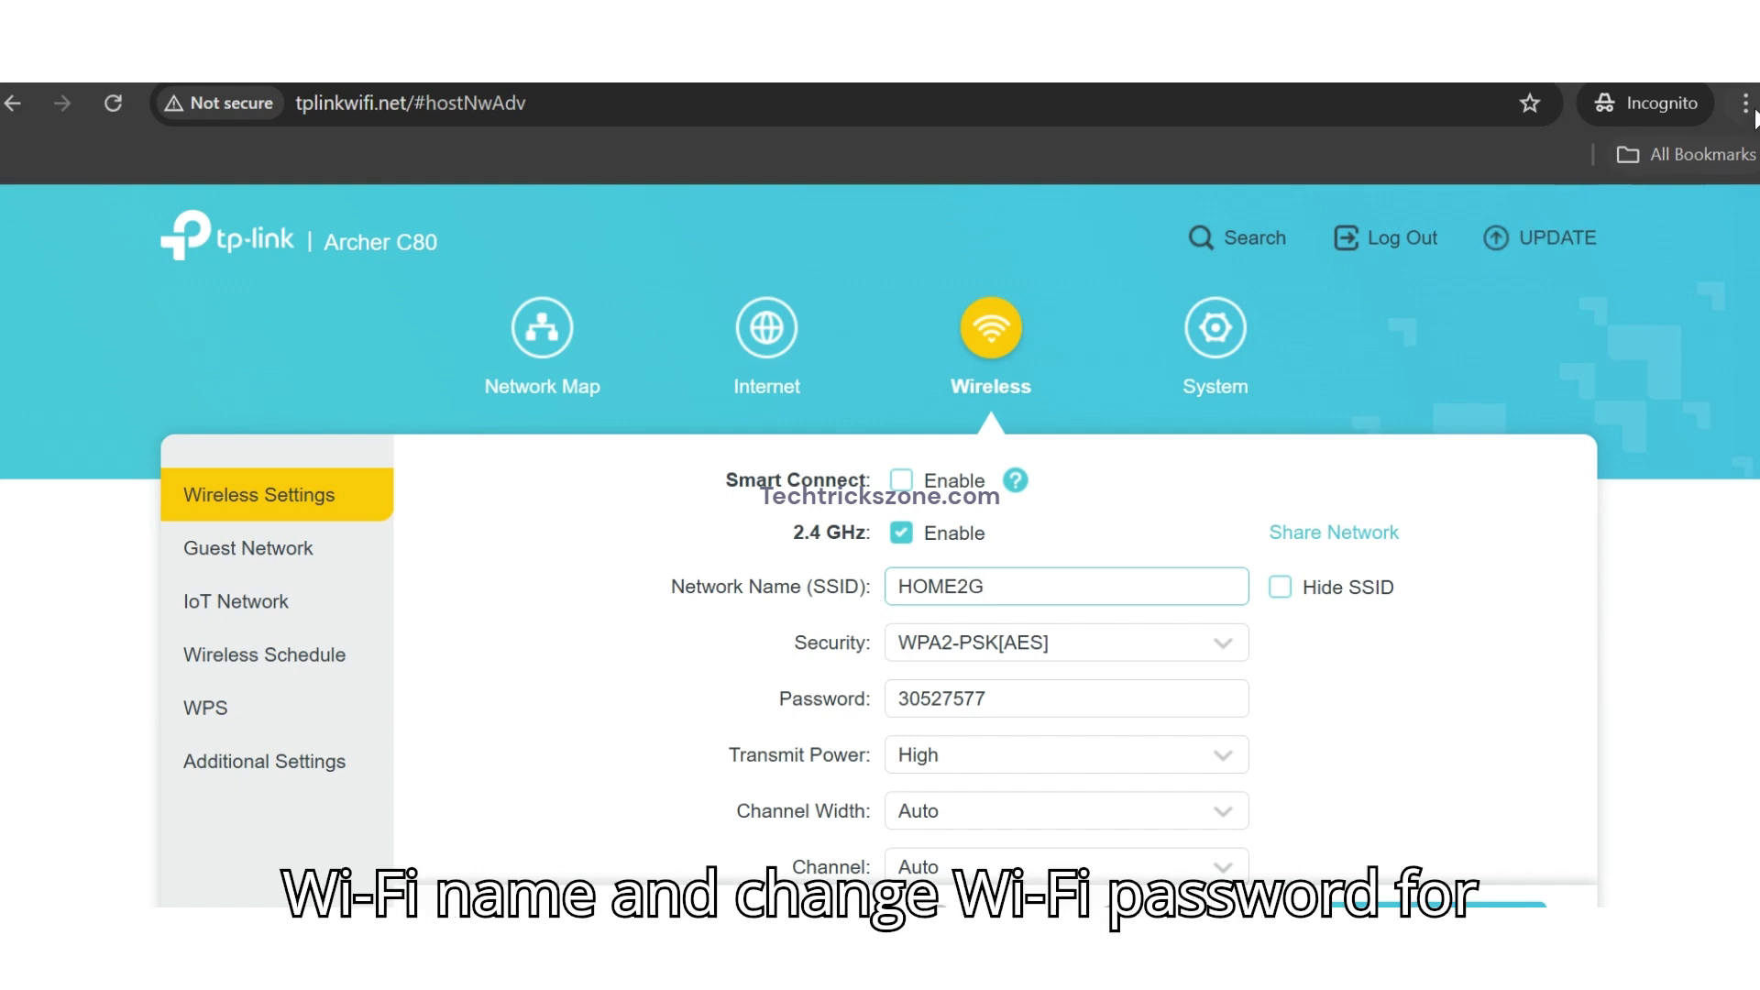
{"action": "key", "text": "ctrl+minus"}
{"action": "key", "text": "ctrl+minus"}
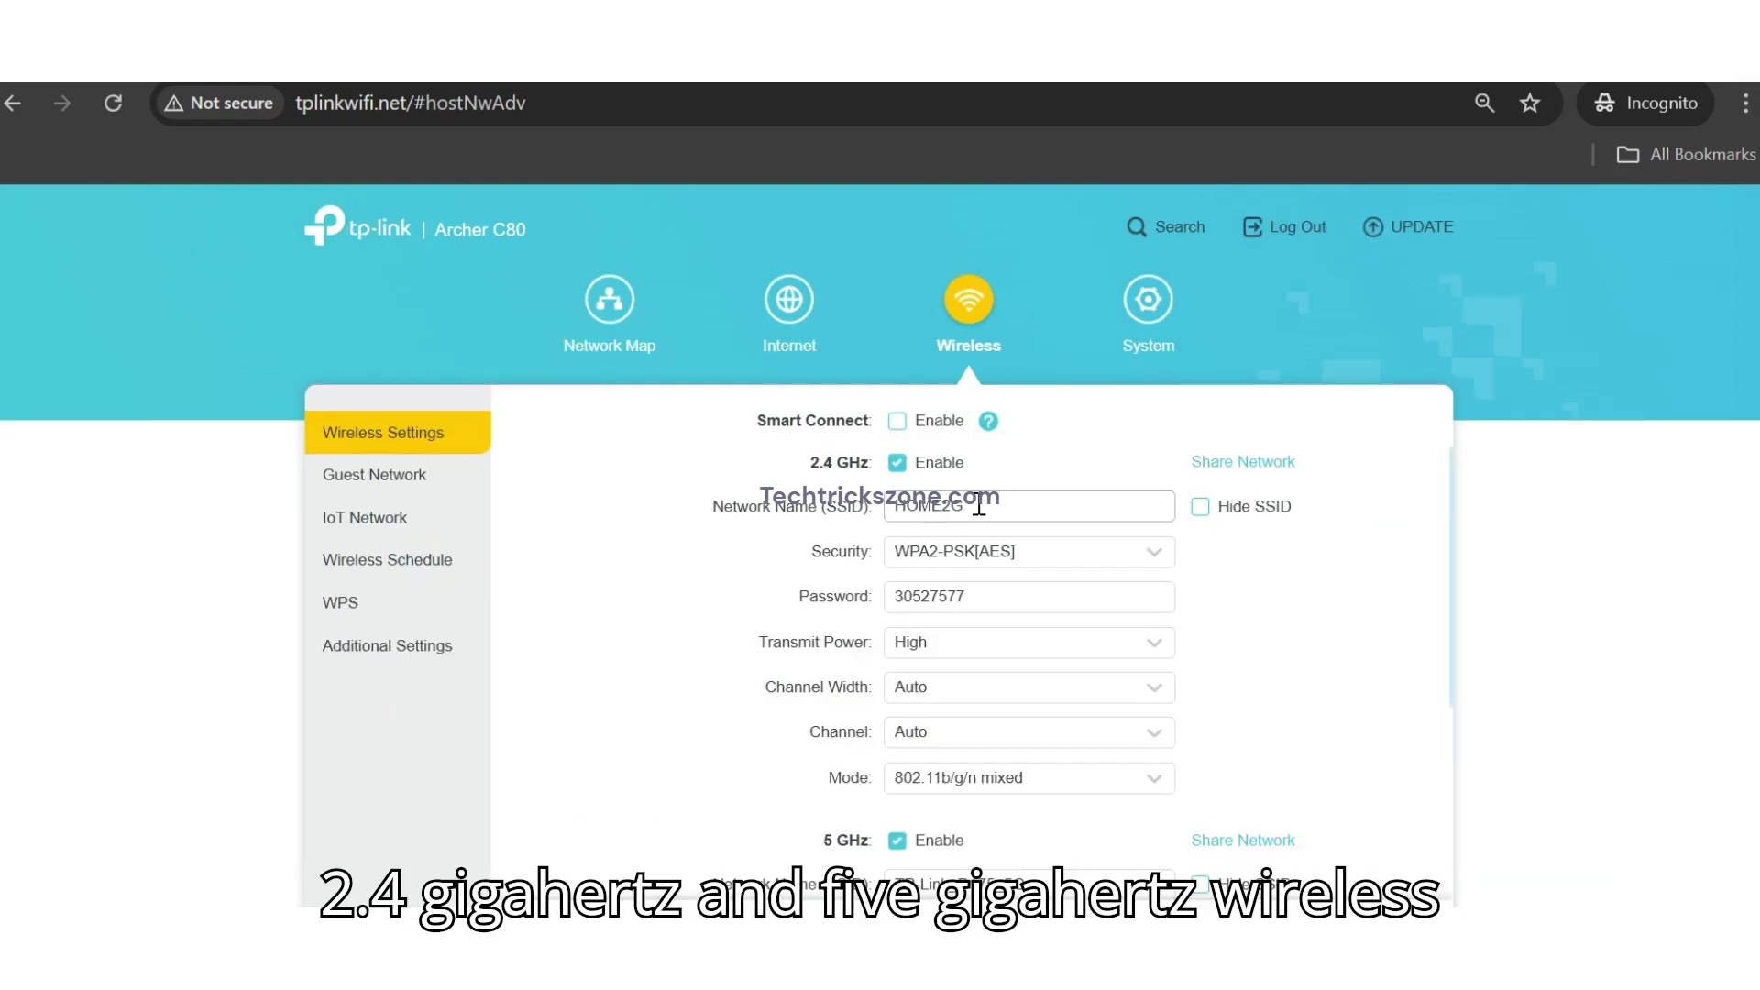
{"action": "scroll", "coordinate": [537, 790], "scroll_direction": "down", "scroll_amount": 2}
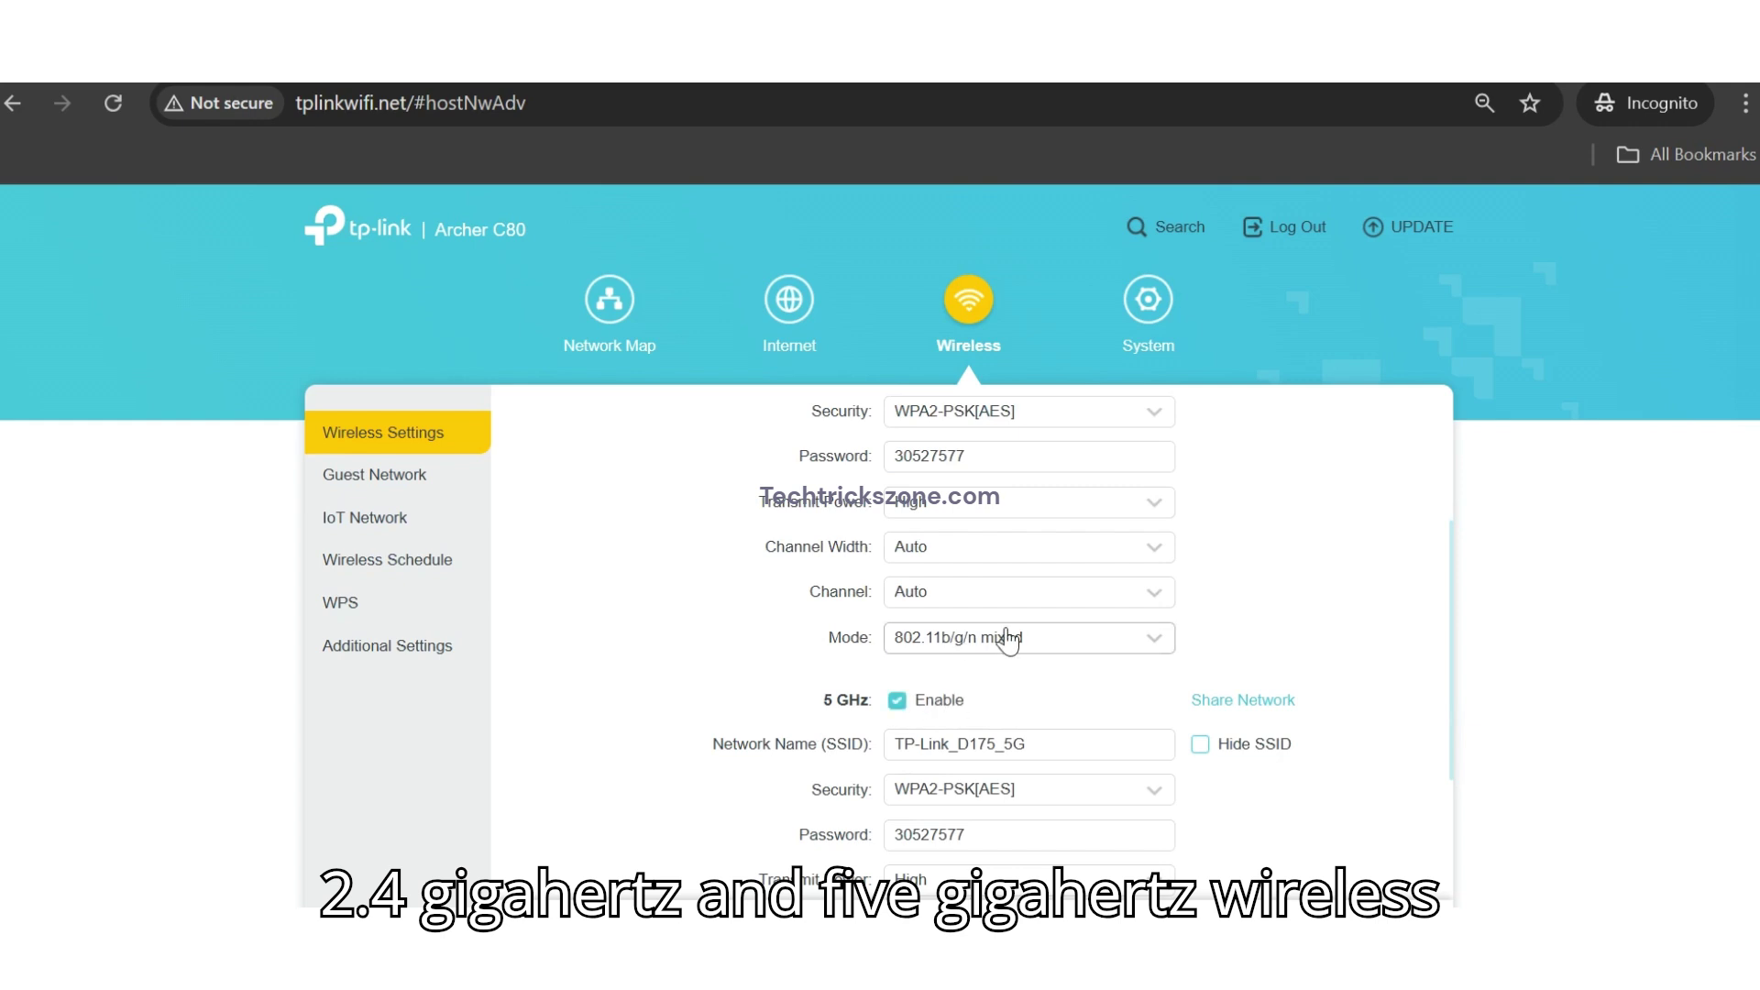
{"action": "scroll", "coordinate": [1044, 658], "scroll_direction": "up", "scroll_amount": 2}
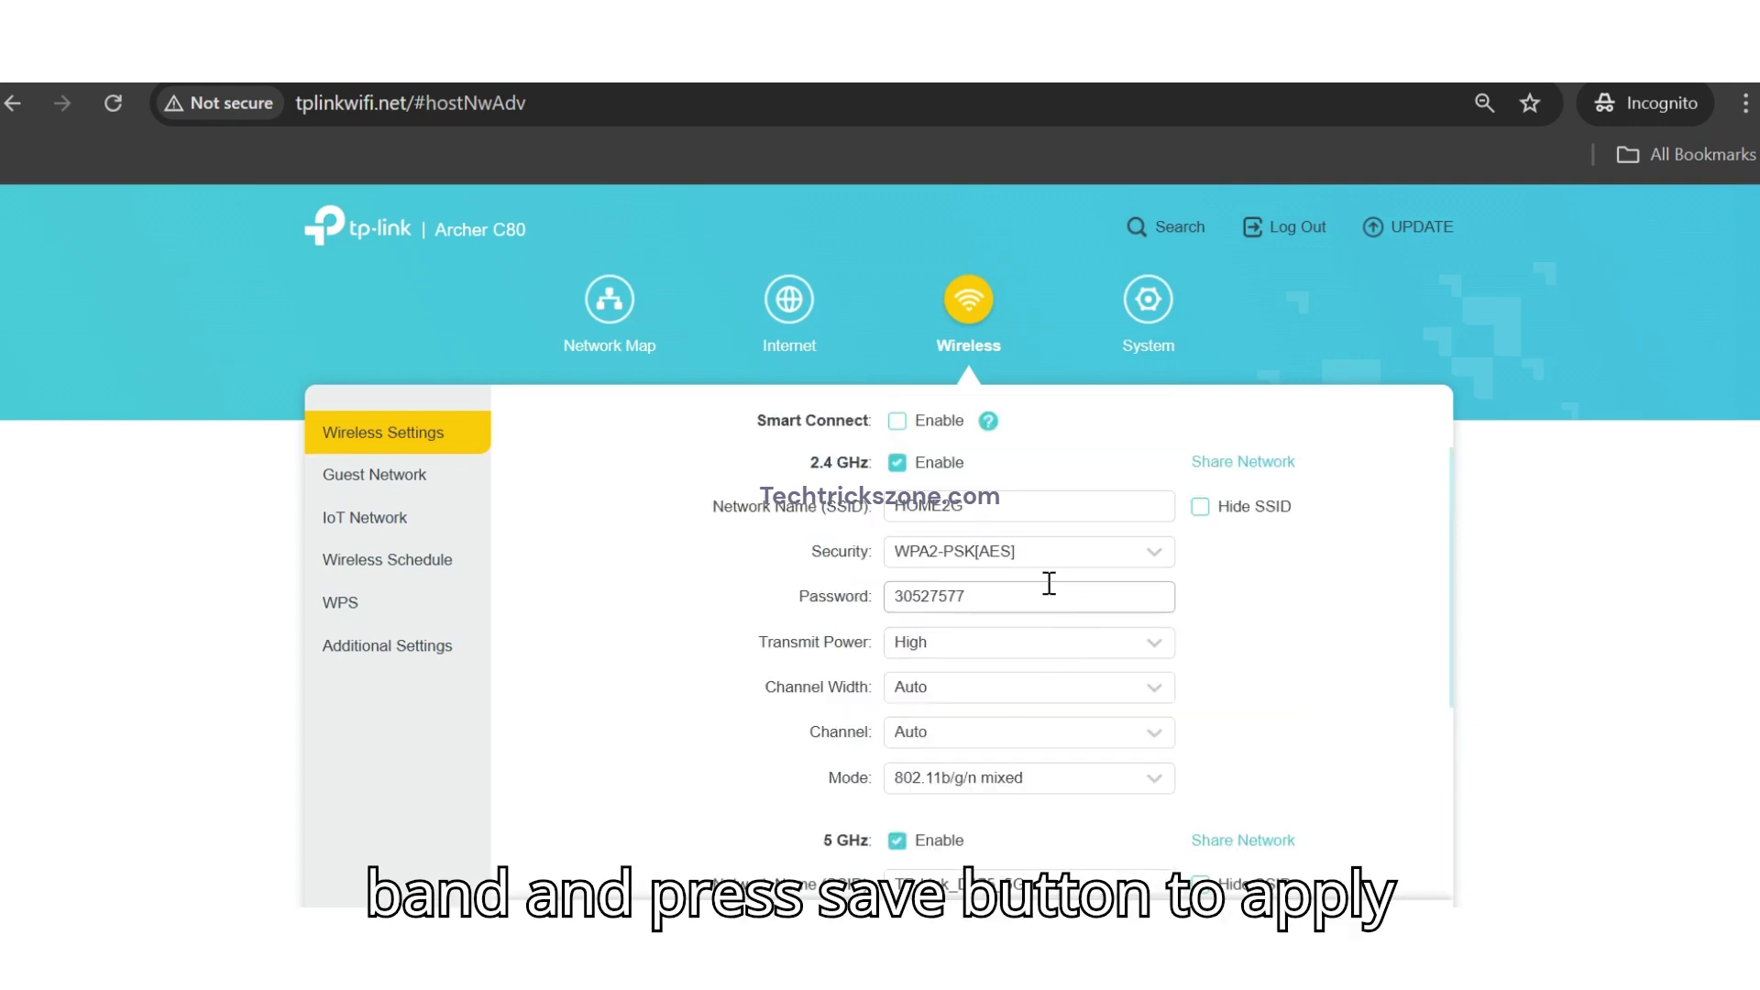
{"action": "double_click", "coordinate": [1049, 591]}
{"action": "type", "text": "66666666"}
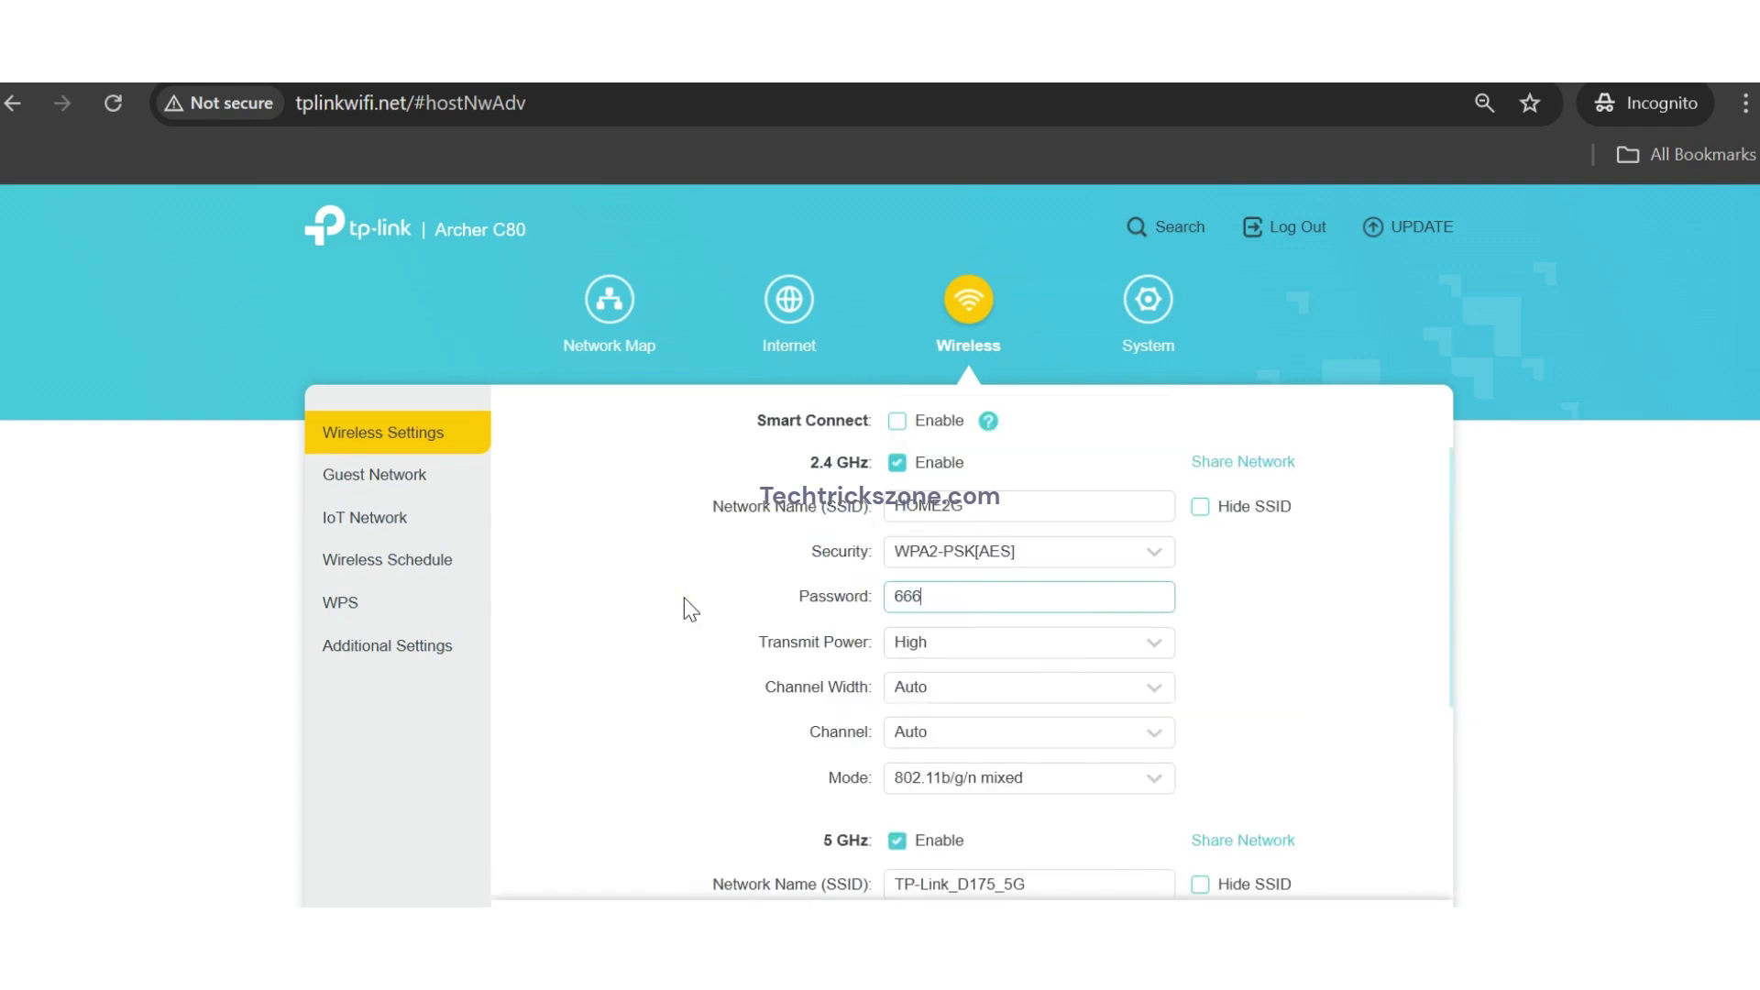
Rename the 5 GHz network to home_5G and give it a new password
{"action": "scroll", "coordinate": [684, 597], "scroll_direction": "down", "scroll_amount": 2}
{"action": "scroll", "coordinate": [683, 597], "scroll_direction": "down", "scroll_amount": 2}
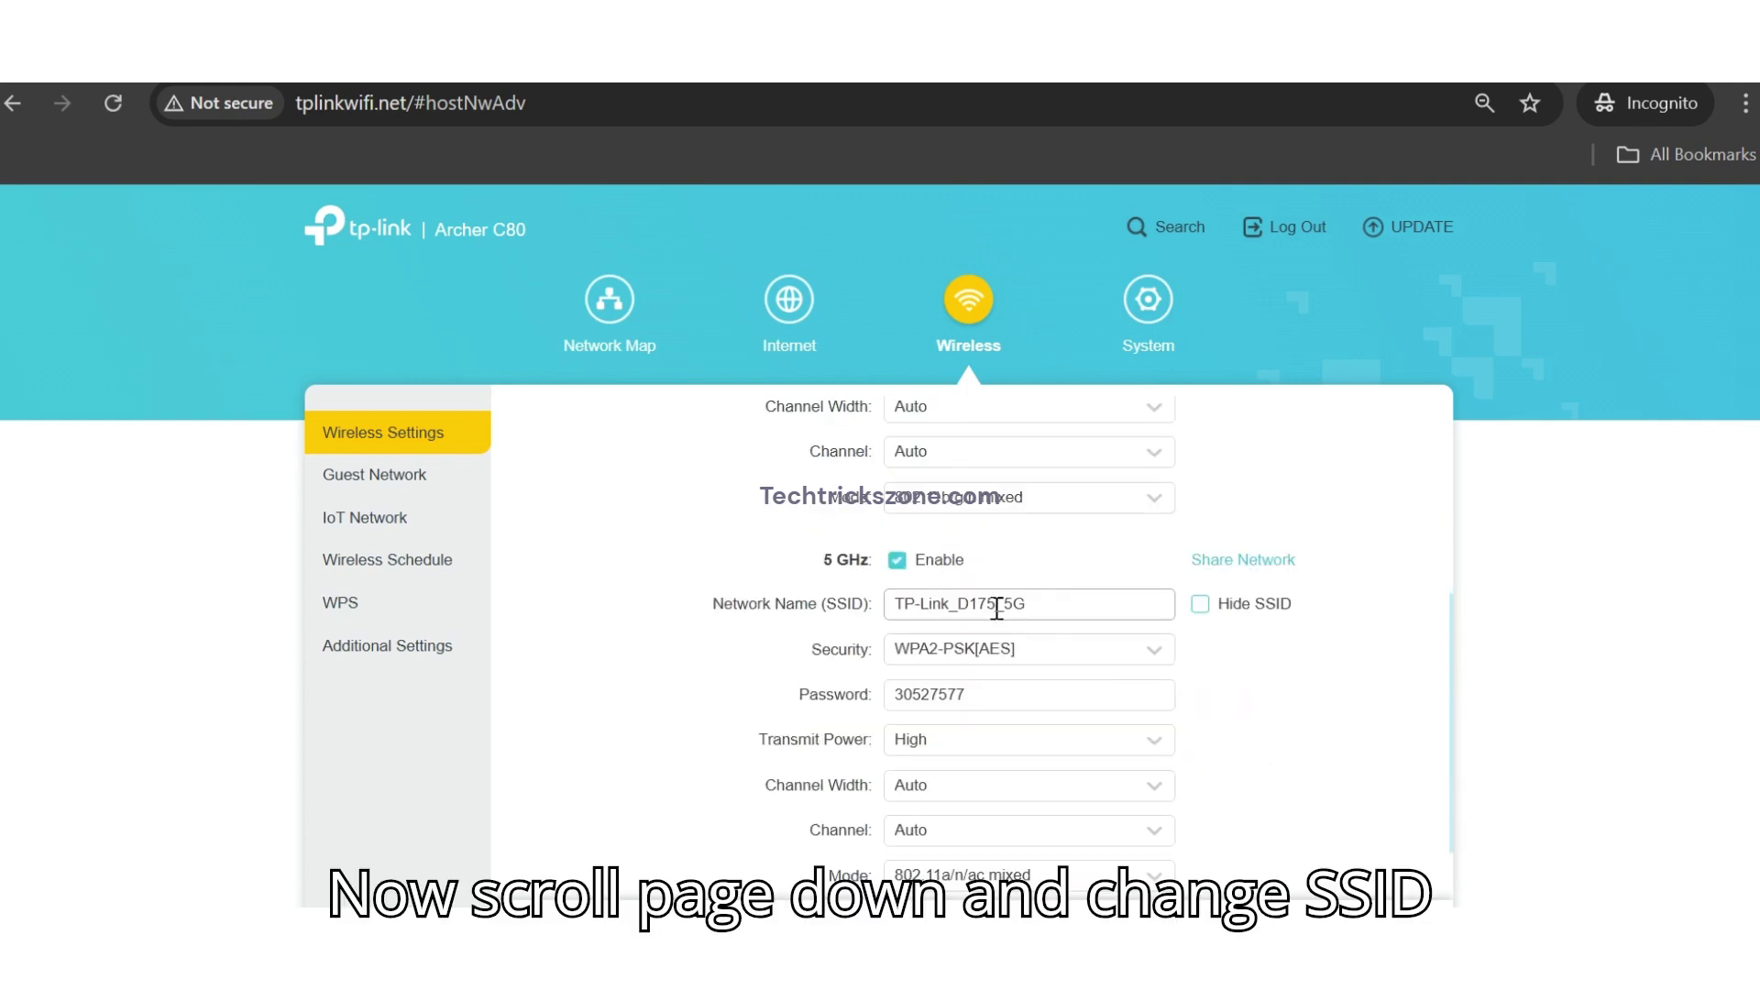
{"action": "left_click_drag", "start_coordinate": [998, 606], "coordinate": [687, 609]}
{"action": "type", "text": "home"}
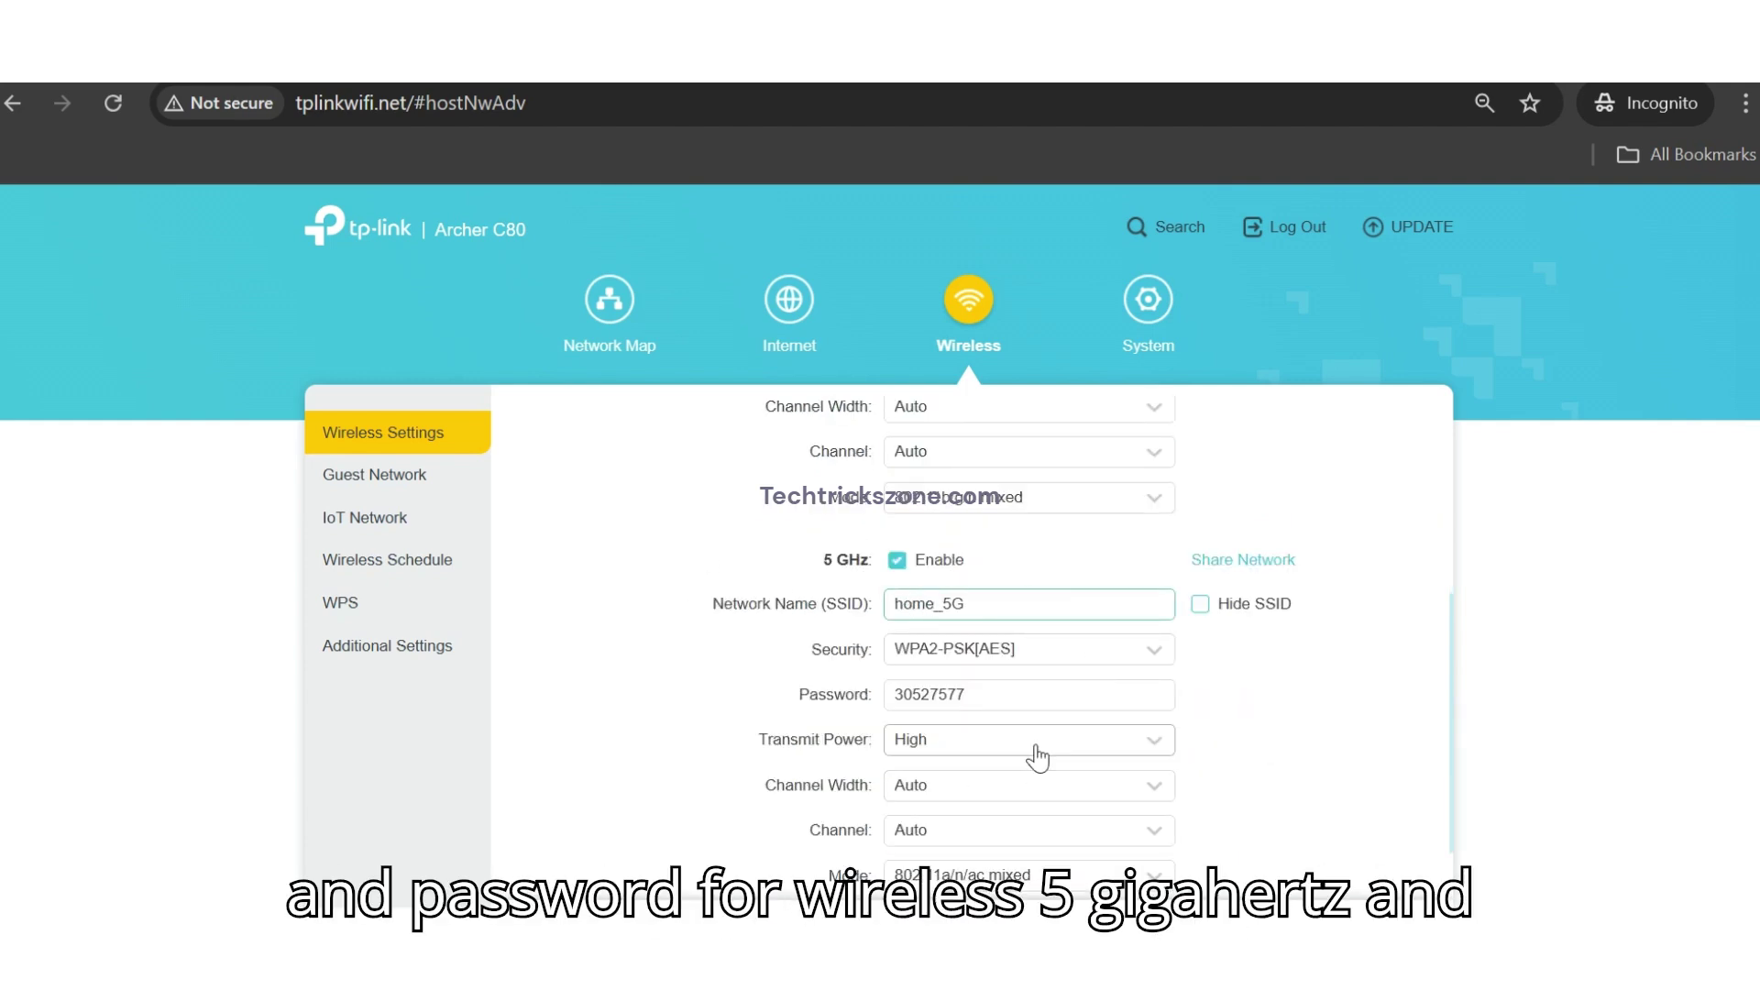
{"action": "left_click_drag", "start_coordinate": [1036, 695], "coordinate": [546, 711]}
{"action": "type", "text": "66666"}
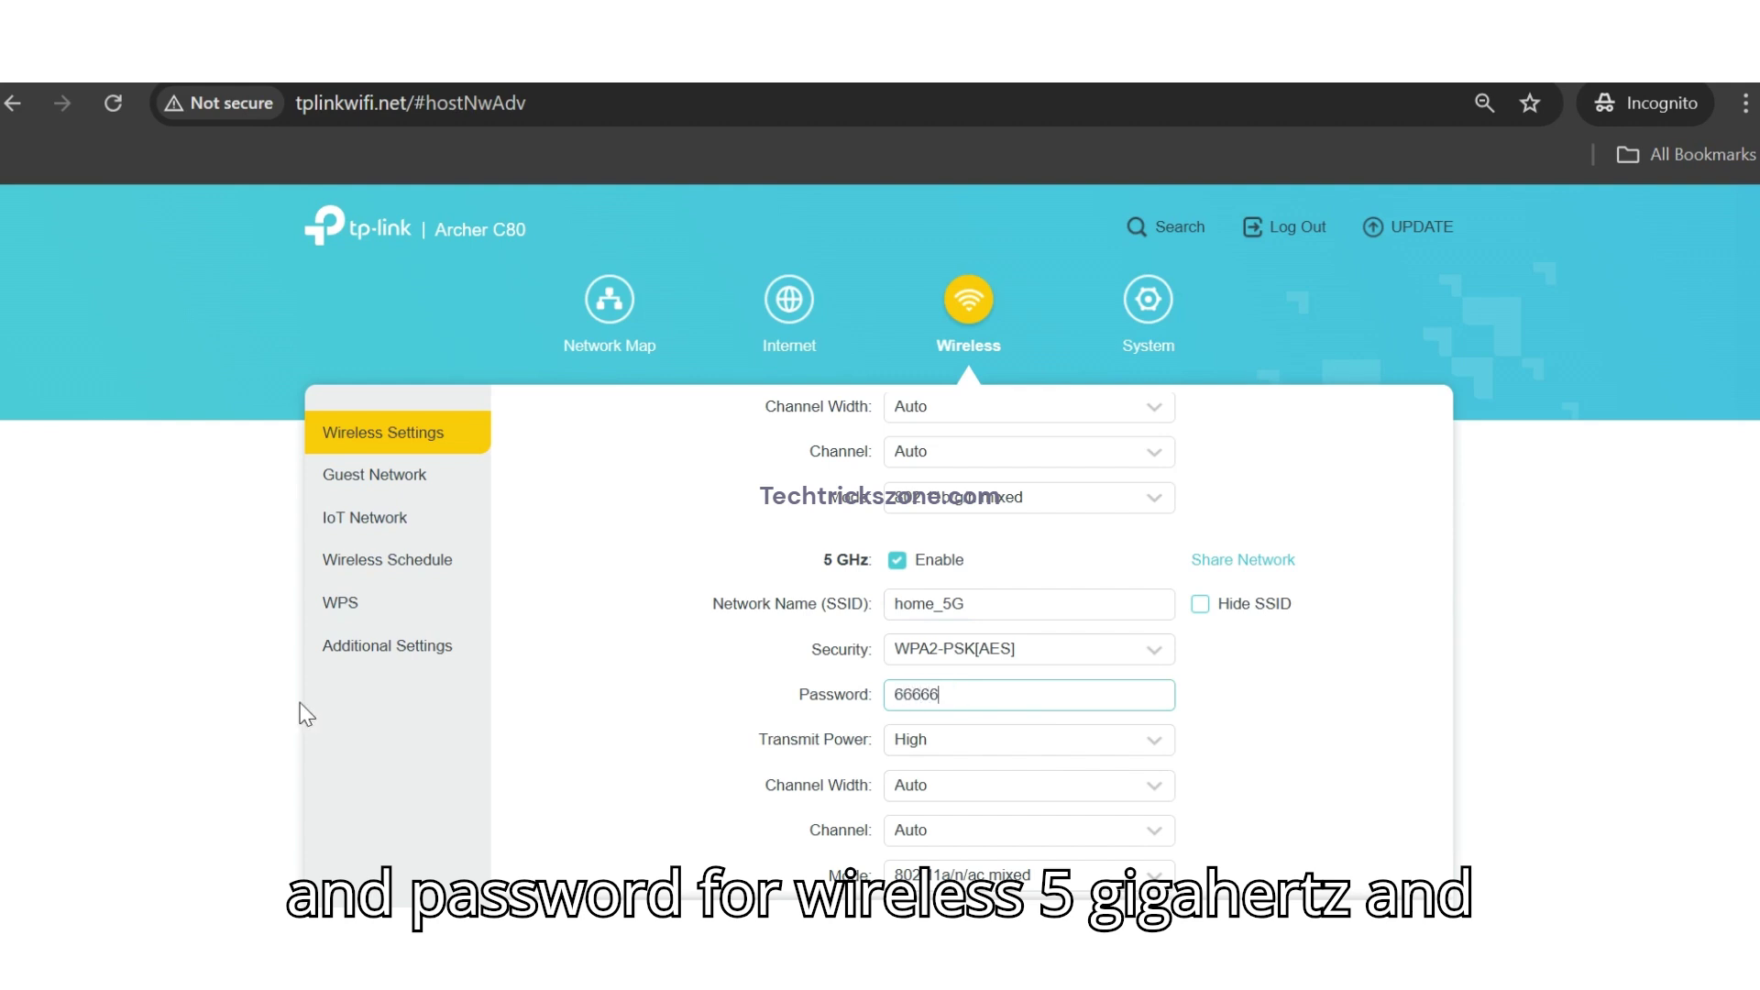
{"action": "type", "text": "666"}
{"action": "scroll", "coordinate": [1233, 674], "scroll_direction": "down", "scroll_amount": 1}
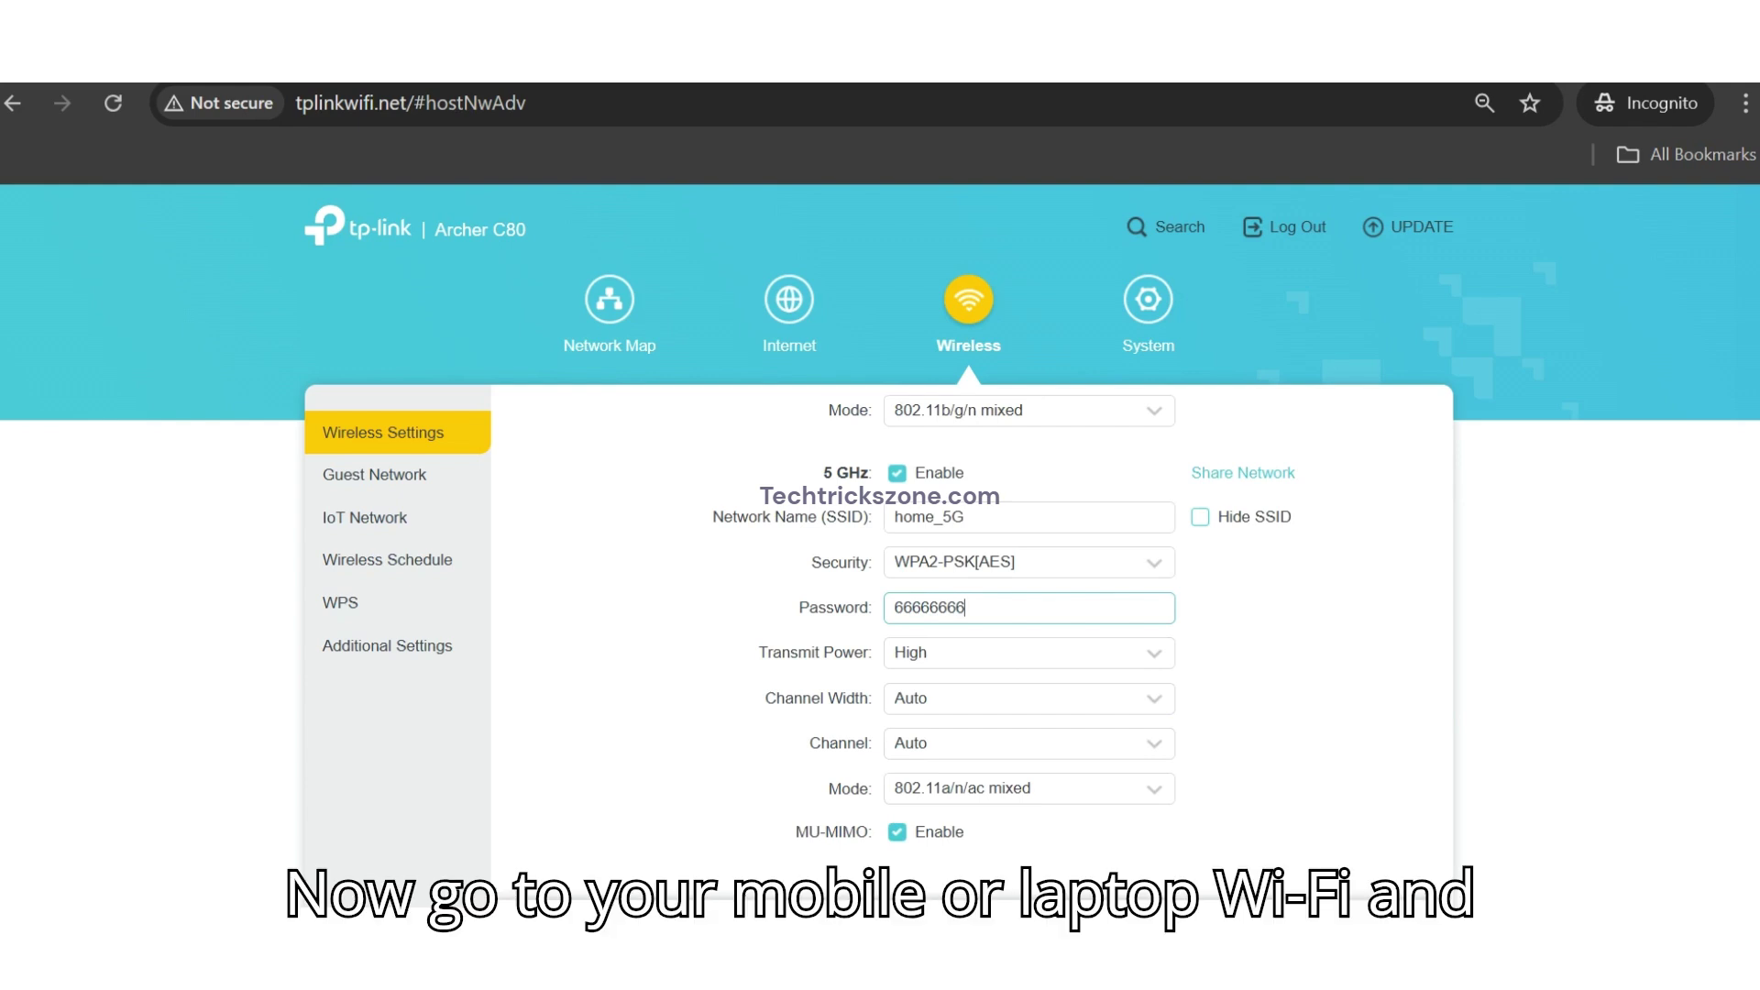
Apply the new wireless settings, then switch to the Gmail tab in Chrome
{"action": "key", "text": "Return"}
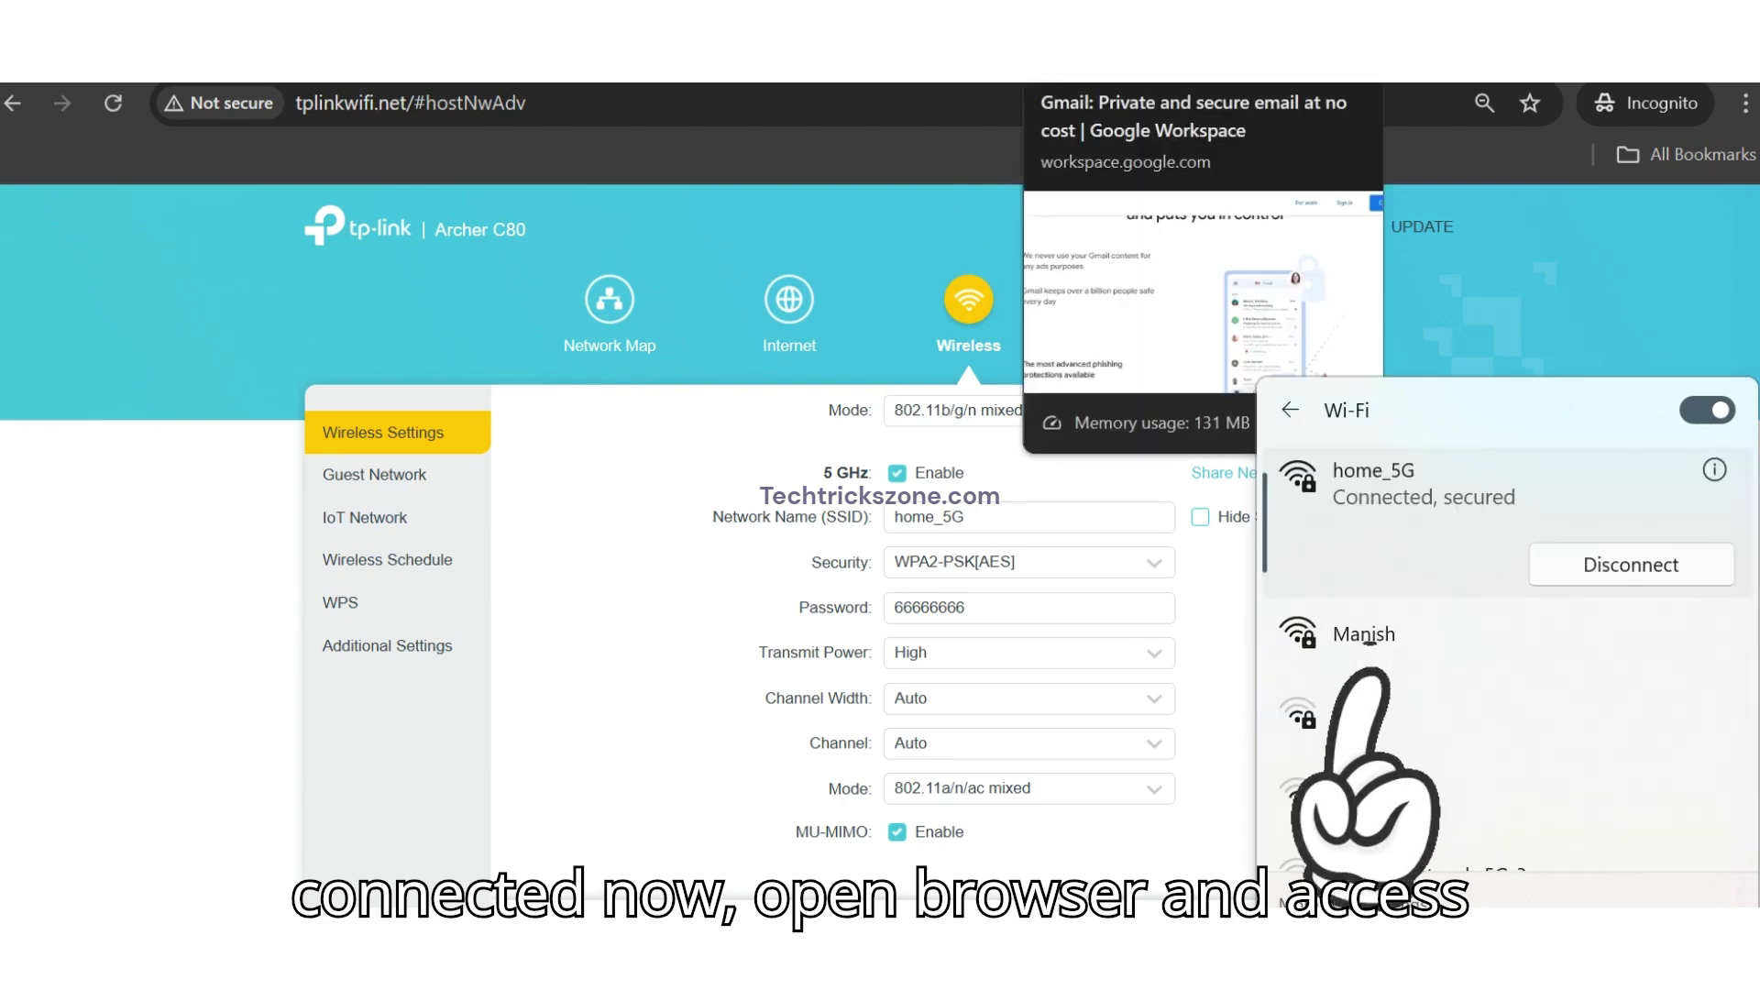
{"action": "left_click", "coordinate": [1063, 74]}
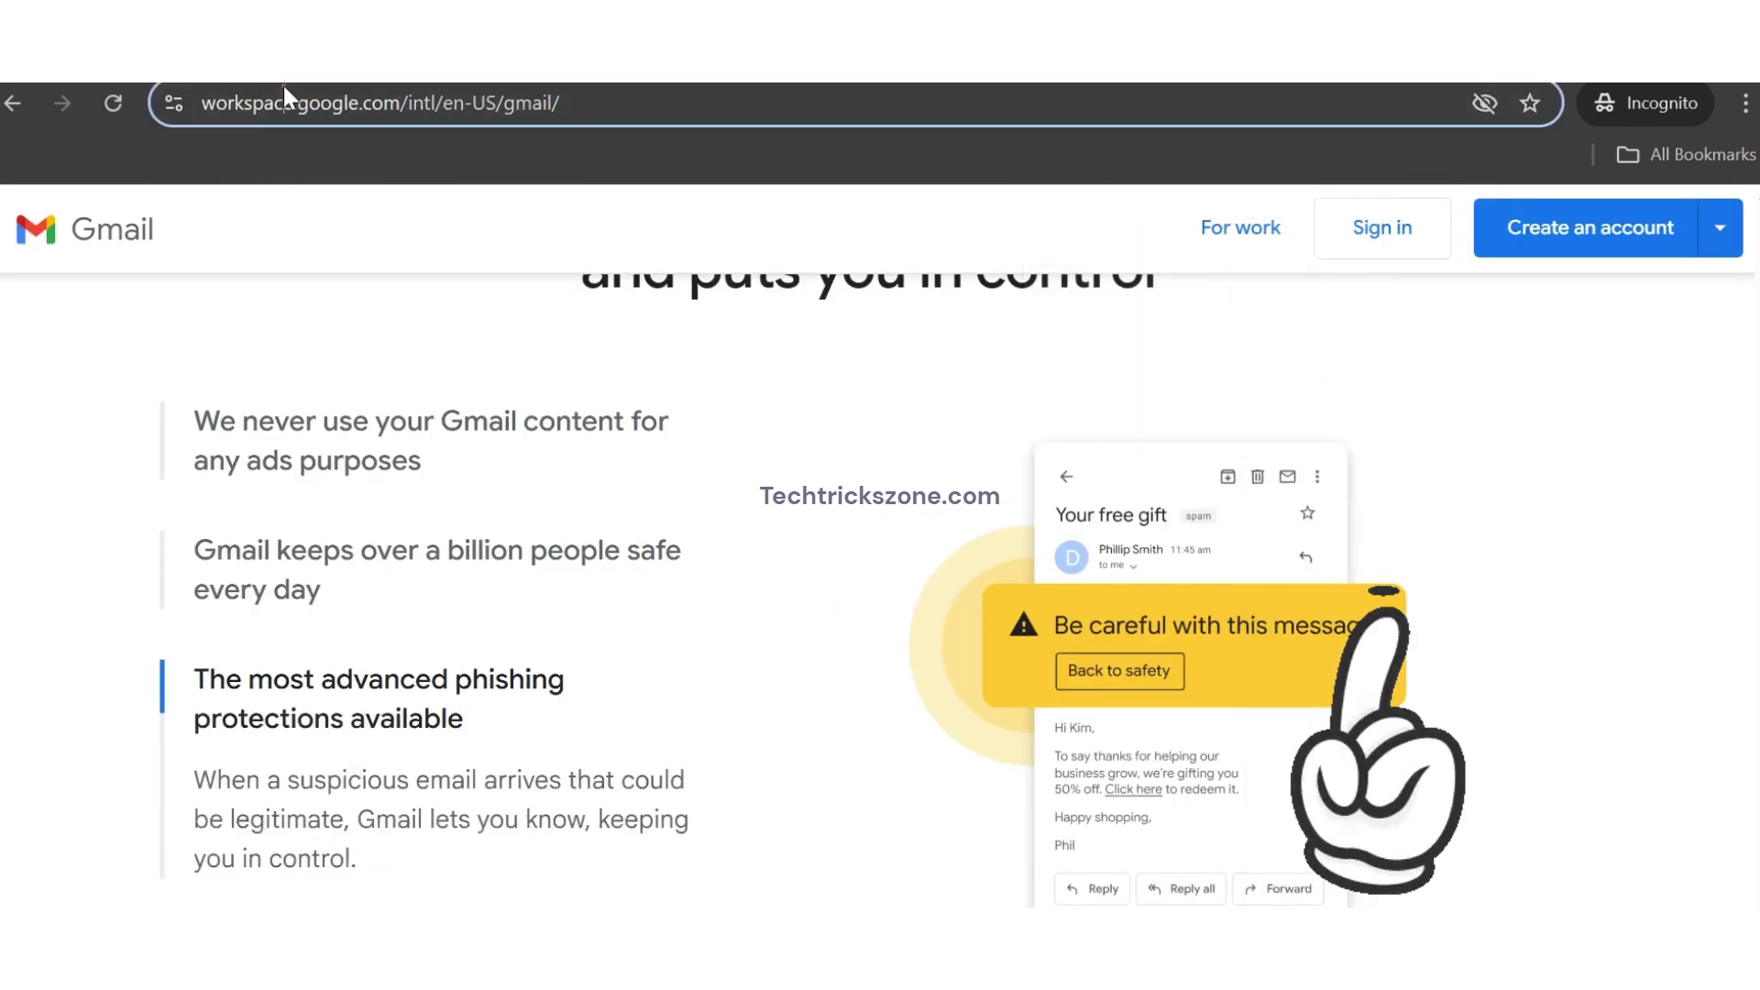
Load hp.com to test the internet connection through the access point
{"action": "left_click", "coordinate": [283, 85]}
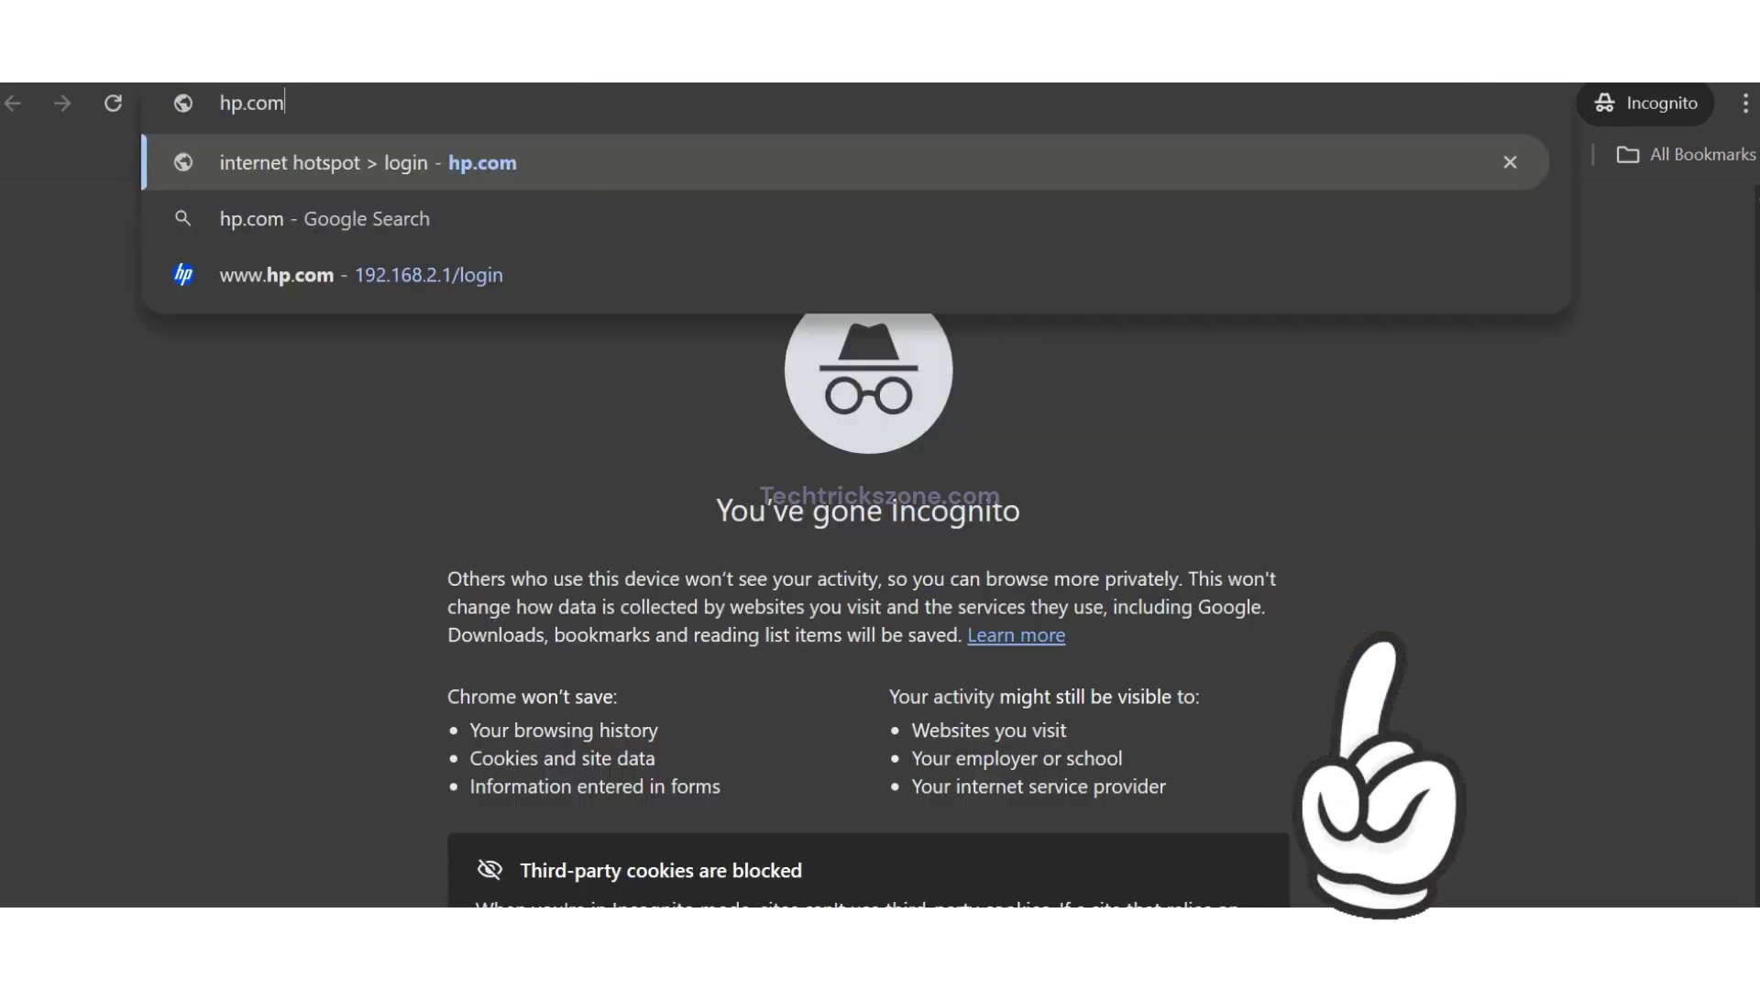
{"action": "key", "text": "Return"}
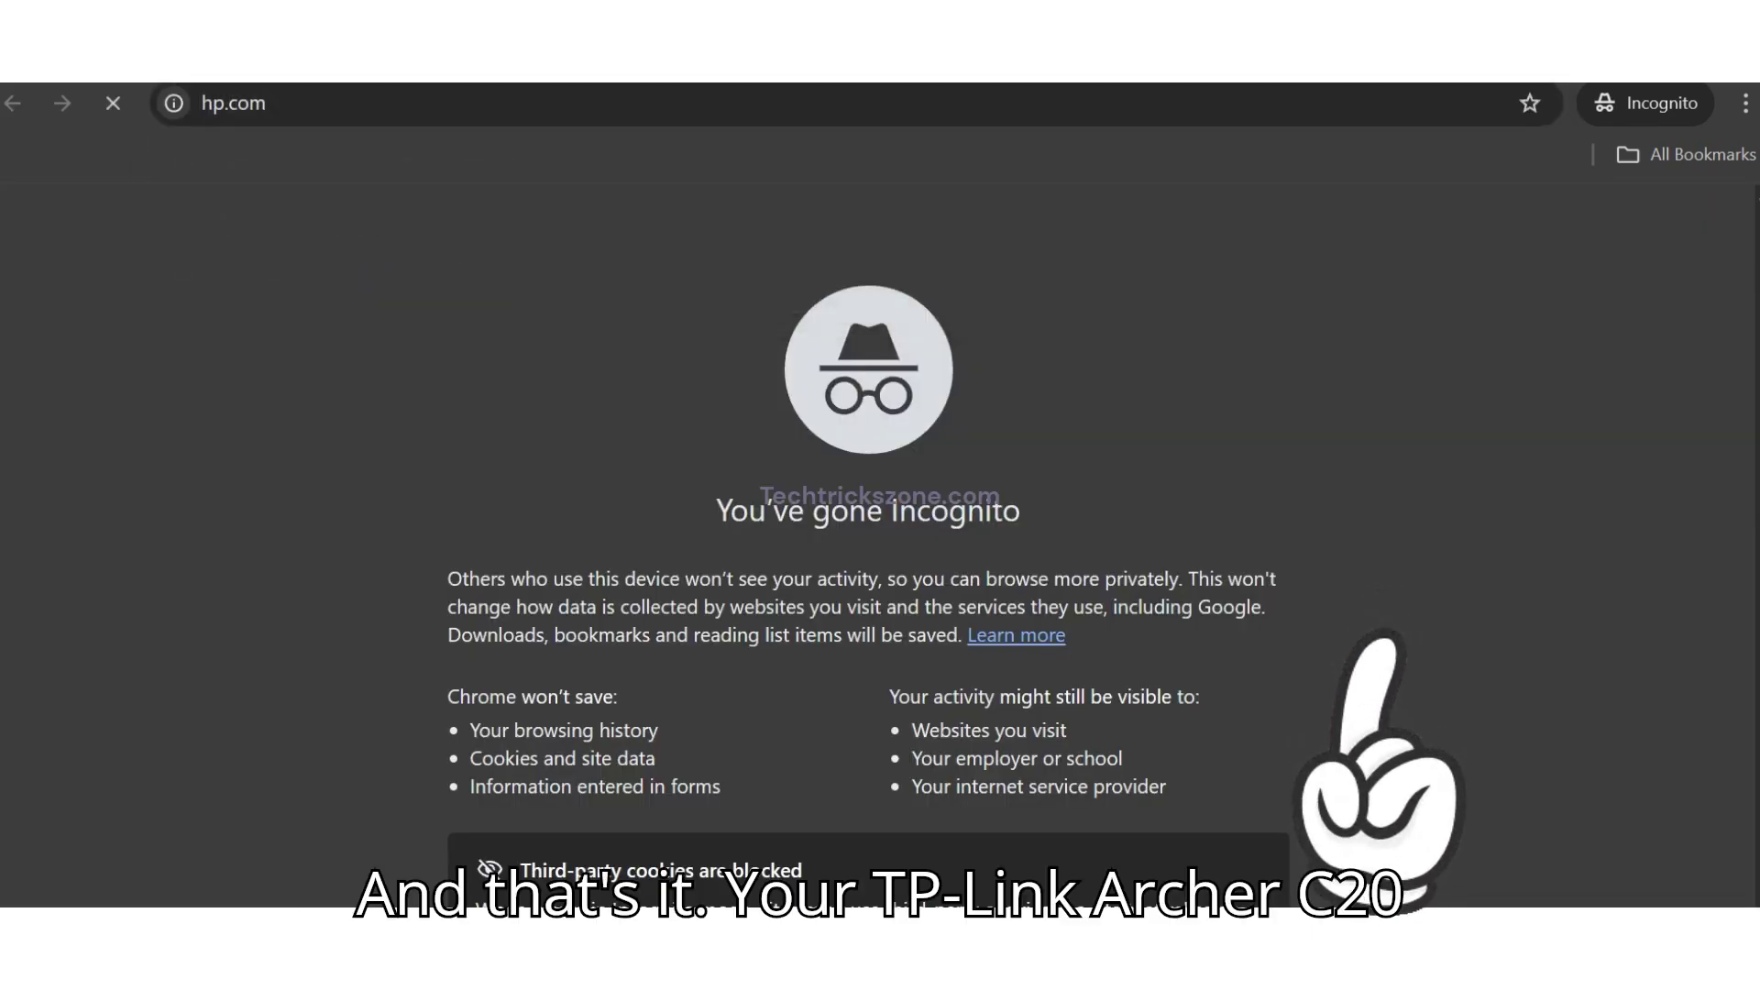